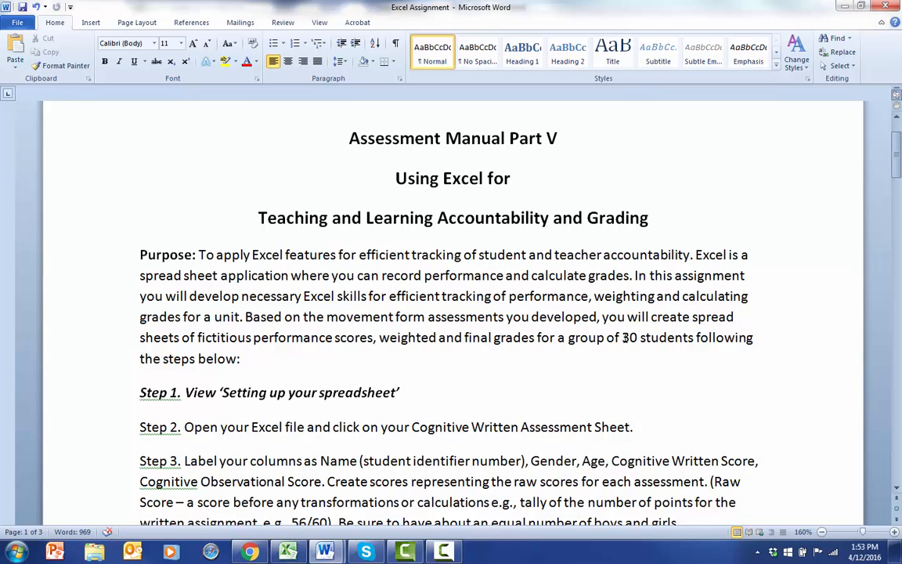
# Highlight the required group size of 30 students in the assignment's purpose paragraph and view the steps below it
pyautogui.moveTo(626, 337); pyautogui.dragTo(695, 337)
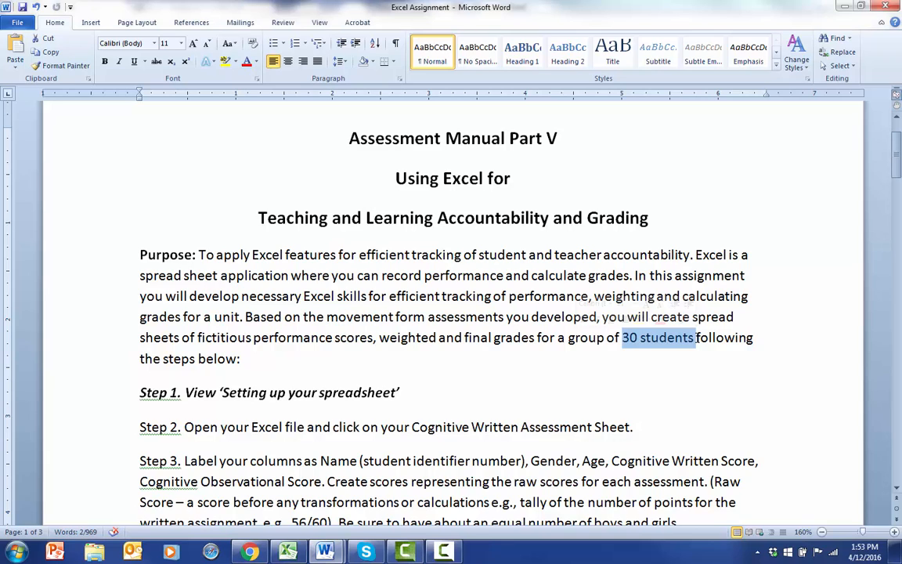
pyautogui.moveTo(897, 168); pyautogui.dragTo(897, 179)
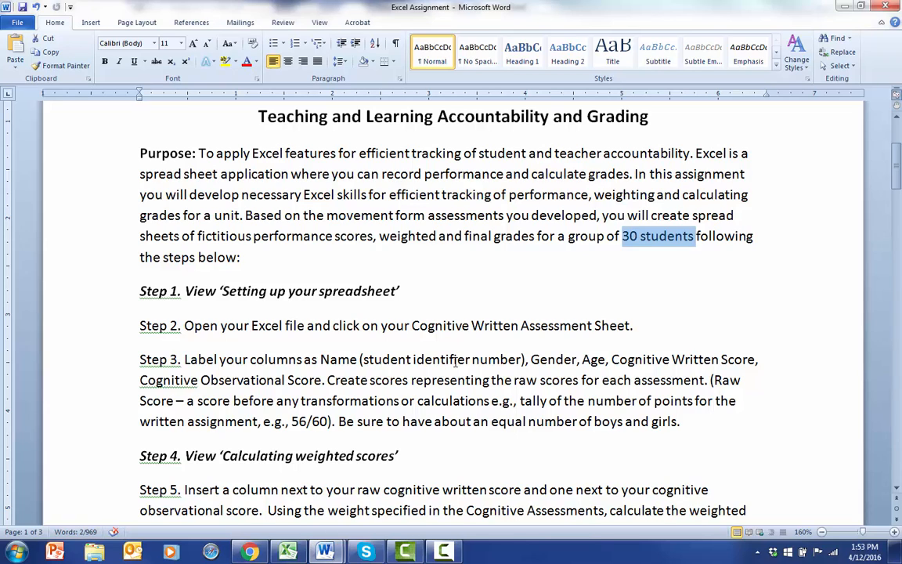
# Switch to the Cognitive Assessment document and highlight the specified weight of the written assessment
pyautogui.click(326, 552)
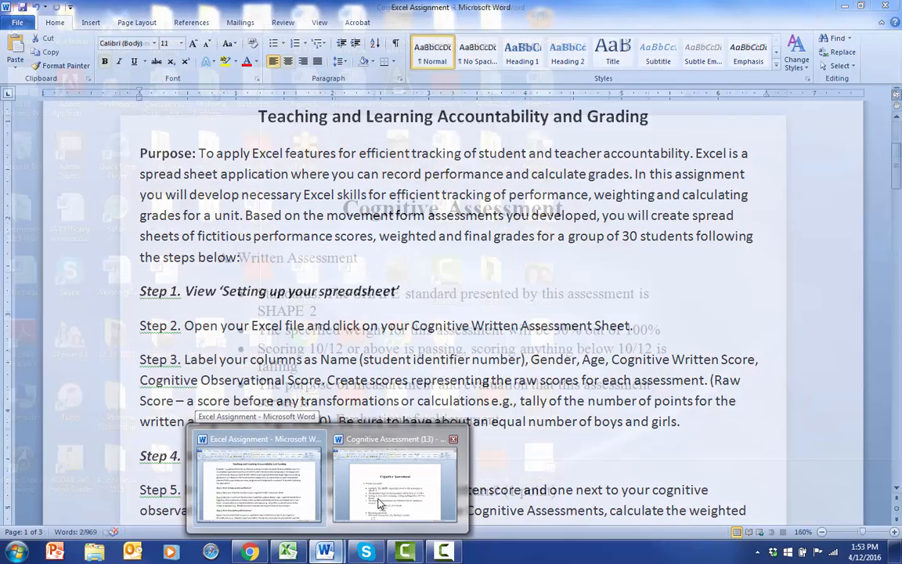
pyautogui.click(378, 501)
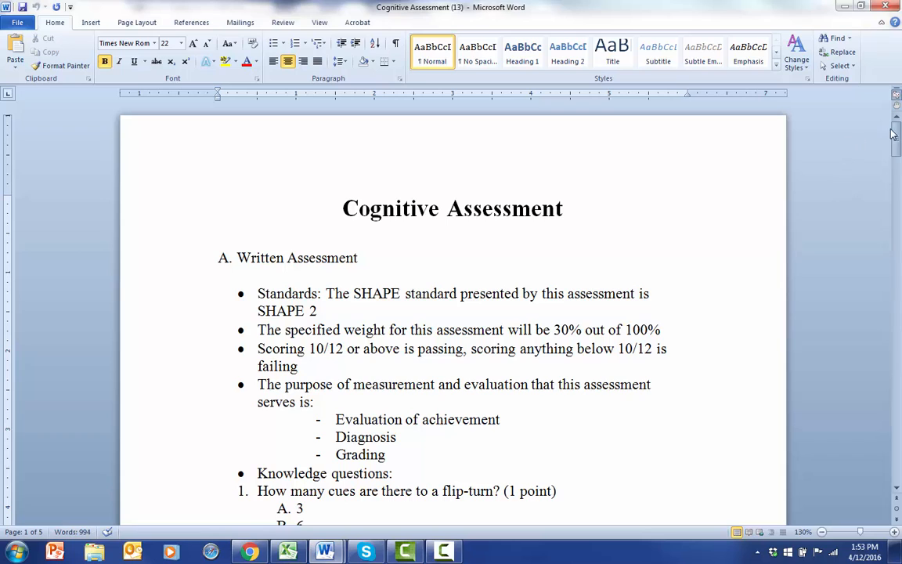
pyautogui.moveTo(893, 133); pyautogui.dragTo(897, 150)
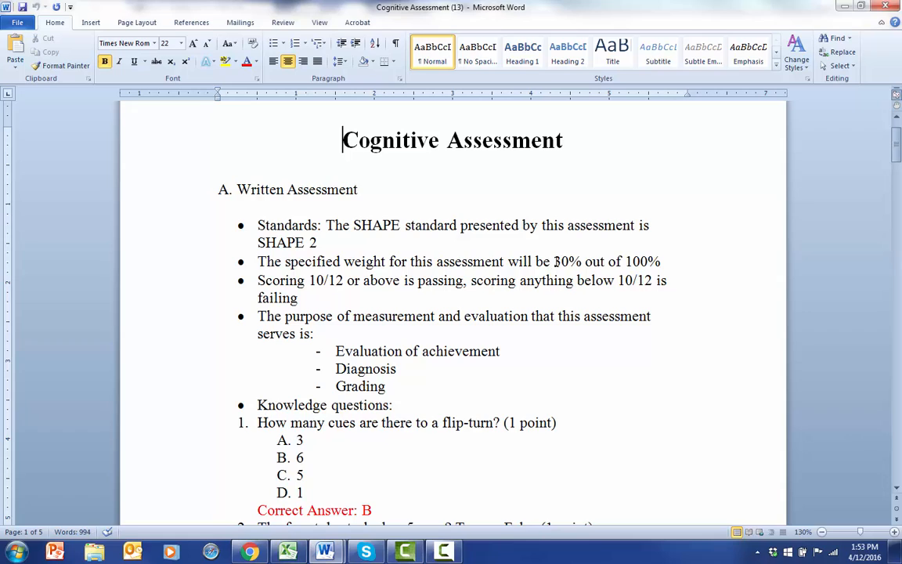
pyautogui.moveTo(555, 261); pyautogui.dragTo(672, 263)
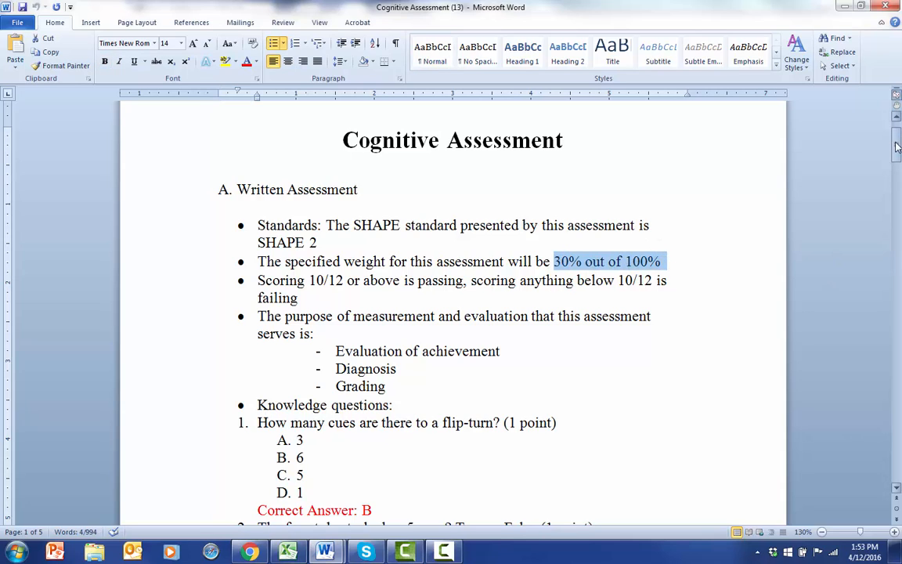
# Read through the written assessment's knowledge, comprehension and analysis questions up to the Observational Assessment section, and return to the document's beginning
pyautogui.moveTo(897, 145); pyautogui.dragTo(897, 154)
pyautogui.click(614, 321)
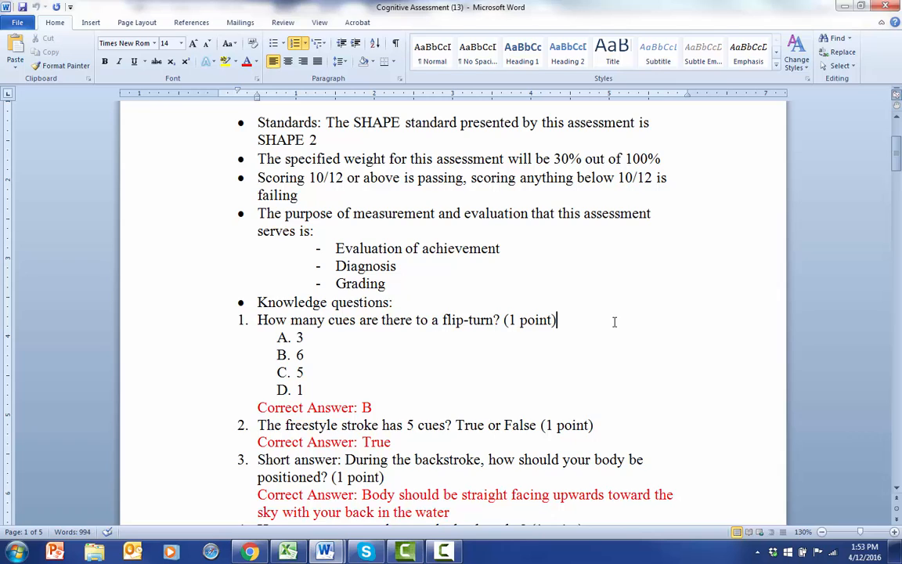
pyautogui.press('Down')
pyautogui.press('Down')
pyautogui.press('Down')
pyautogui.press('Down')
pyautogui.press('Down')
pyautogui.press('Down')
pyautogui.press('Down')
pyautogui.press('Down')
pyautogui.press('Down')
pyautogui.press('Down')
pyautogui.press('Down')
pyautogui.press('Down')
pyautogui.press('Down')
pyautogui.press('Down')
pyautogui.press('Down')
pyautogui.press('Down')
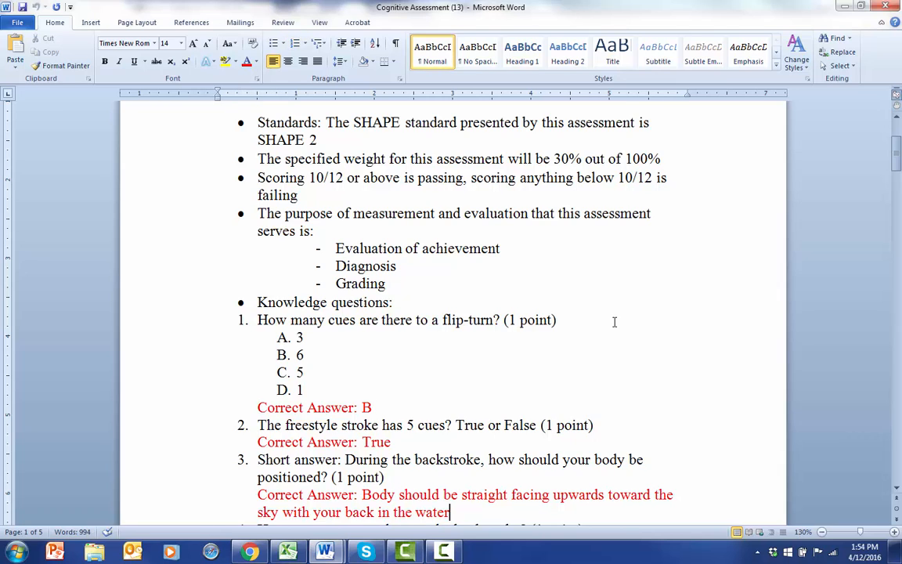
pyautogui.press('Down')
pyautogui.press('Down')
pyautogui.press('Down')
pyautogui.press('Down')
pyautogui.press('Down')
pyautogui.press('Down')
pyautogui.press('Down')
pyautogui.press('Down')
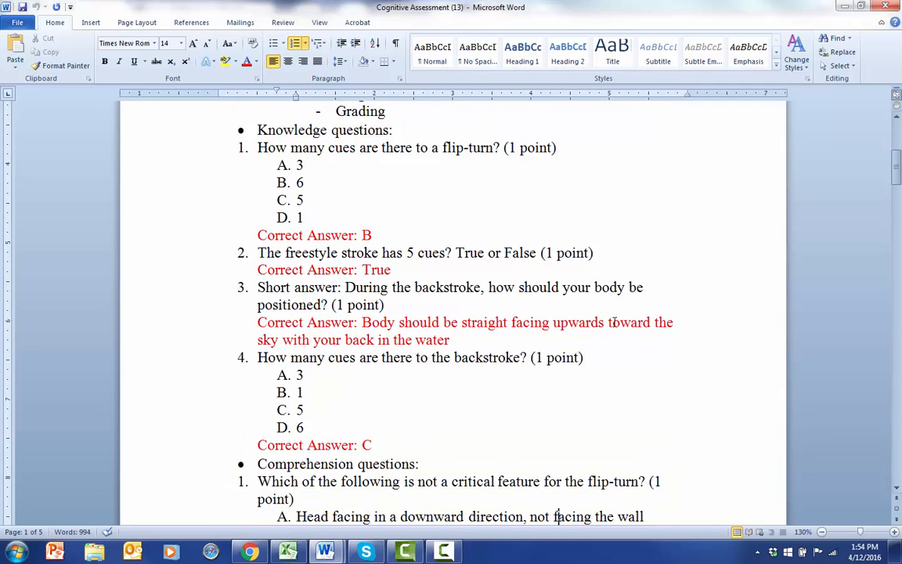
pyautogui.press('End')
pyautogui.press('Down')
pyautogui.press('Down')
pyautogui.press('Down')
pyautogui.press('Down')
pyautogui.press('Down')
pyautogui.press('Down')
pyautogui.press('Down')
pyautogui.press('Down')
pyautogui.press('Down')
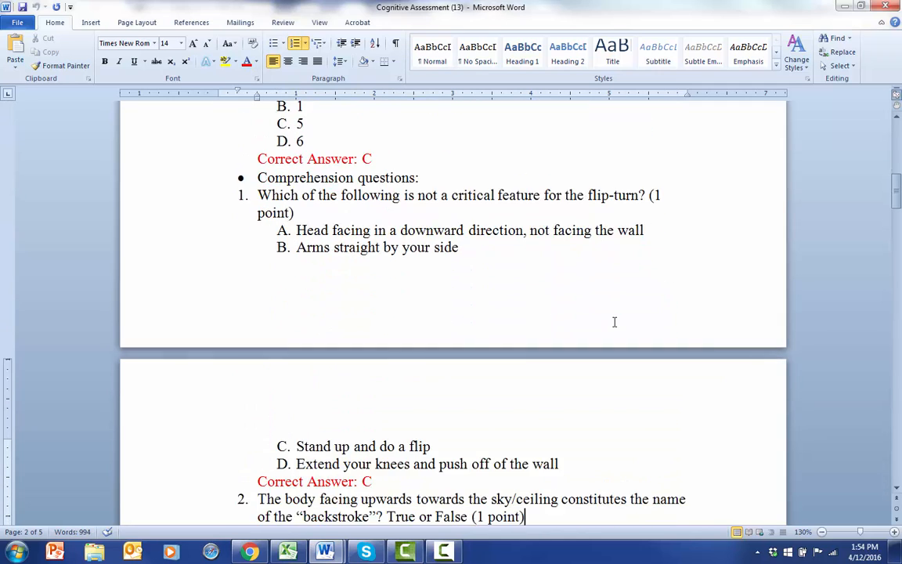
pyautogui.press('Down')
pyautogui.press('Down')
pyautogui.press('Down')
pyautogui.press('Down')
pyautogui.press('Down')
pyautogui.press('Down')
pyautogui.press('Down')
pyautogui.press('Down')
pyautogui.press('Down')
pyautogui.press('Down')
pyautogui.press('Down')
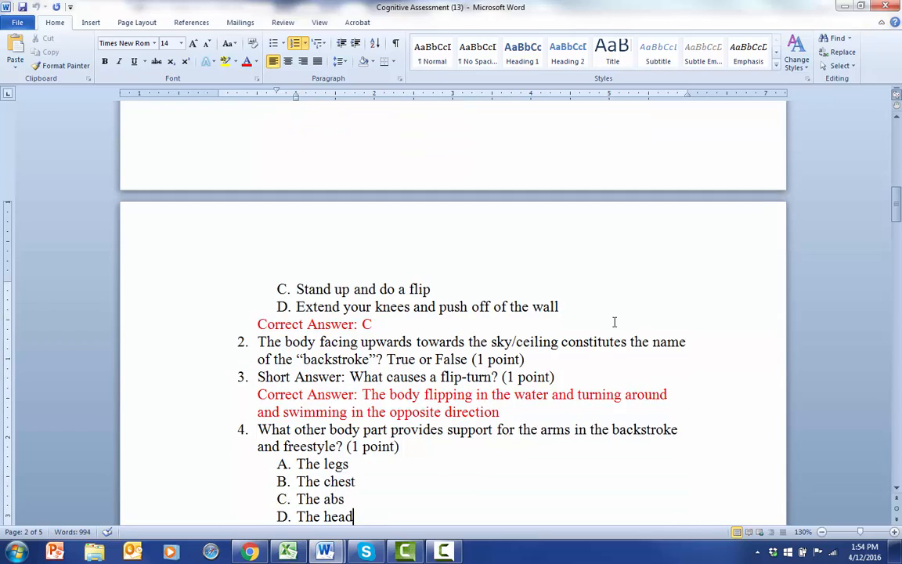
pyautogui.press('Down')
pyautogui.press('Down')
pyautogui.press('Down')
pyautogui.press('Down')
pyautogui.press('Down')
pyautogui.press('Down')
pyautogui.press('Down')
pyautogui.press('Down')
pyautogui.press('Down')
pyautogui.press('Down')
pyautogui.press('Down')
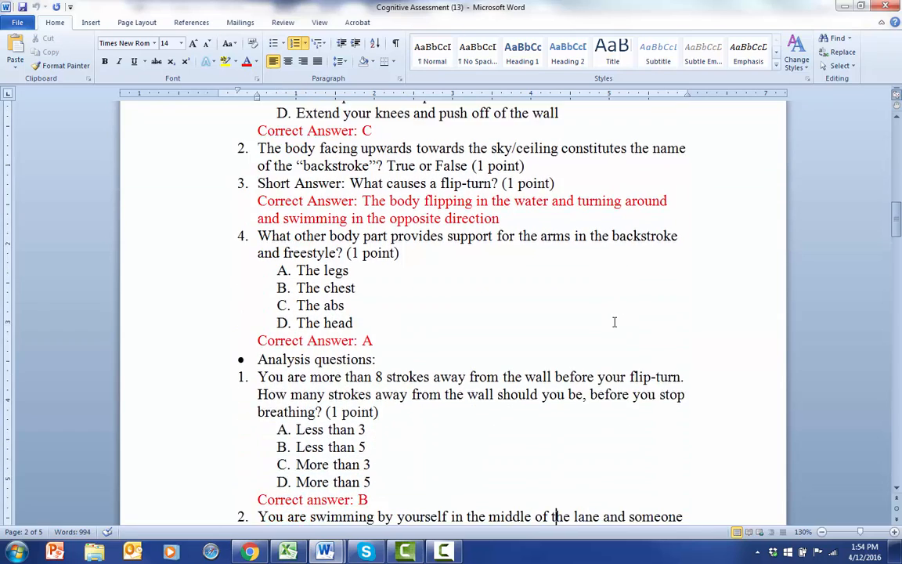
pyautogui.press('Down')
pyautogui.press('Down')
pyautogui.press('Down')
pyautogui.press('Down')
pyautogui.press('Down')
pyautogui.press('Down')
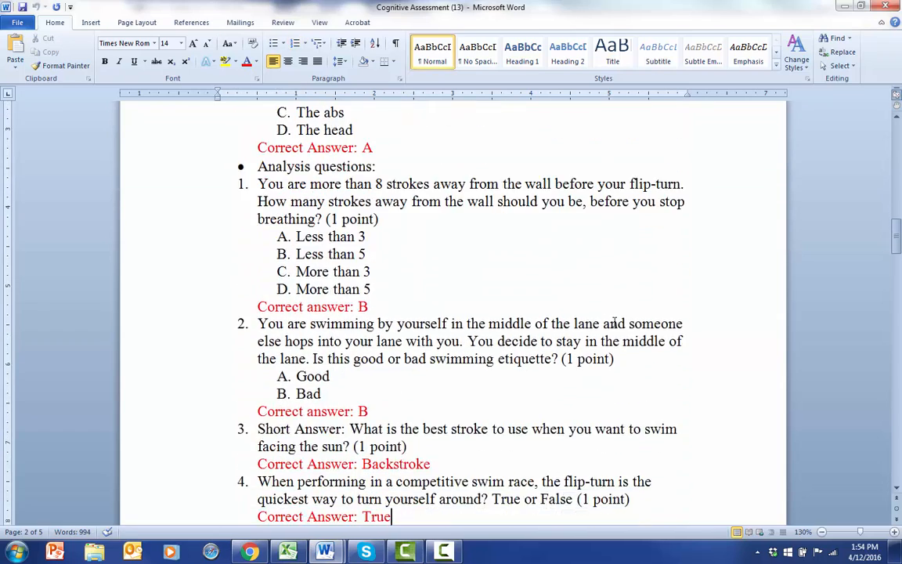
pyautogui.press('Down')
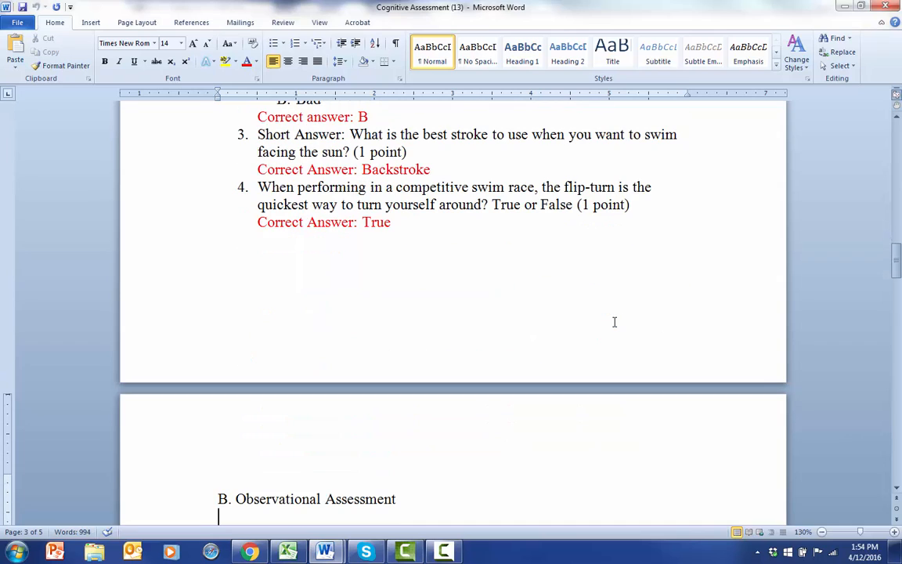
pyautogui.moveTo(896, 262); pyautogui.dragTo(897, 126)
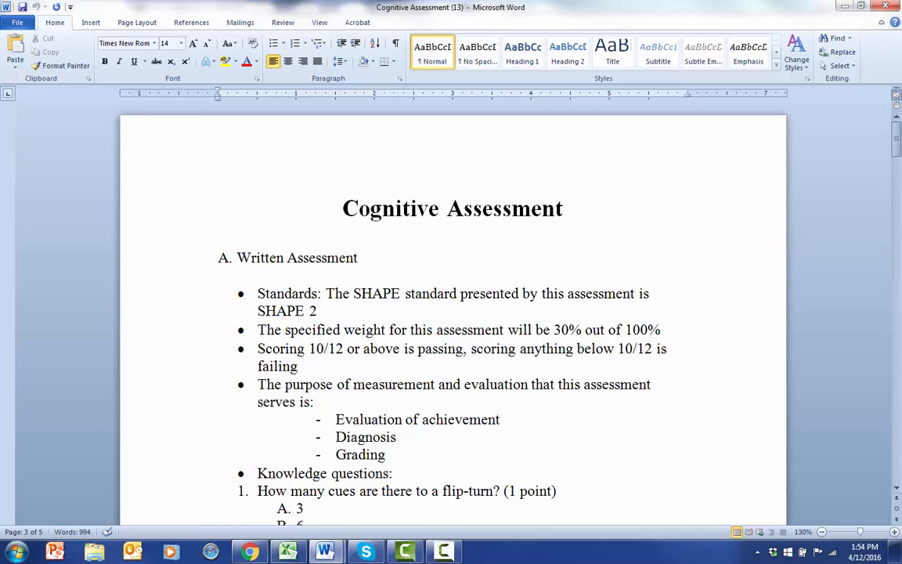
# Switch to the Assessments Worksheet in Excel, maximize it, and enter the headers Student, Gender and Age in row 1 of the Cognitive sheet
pyautogui.click(287, 552)
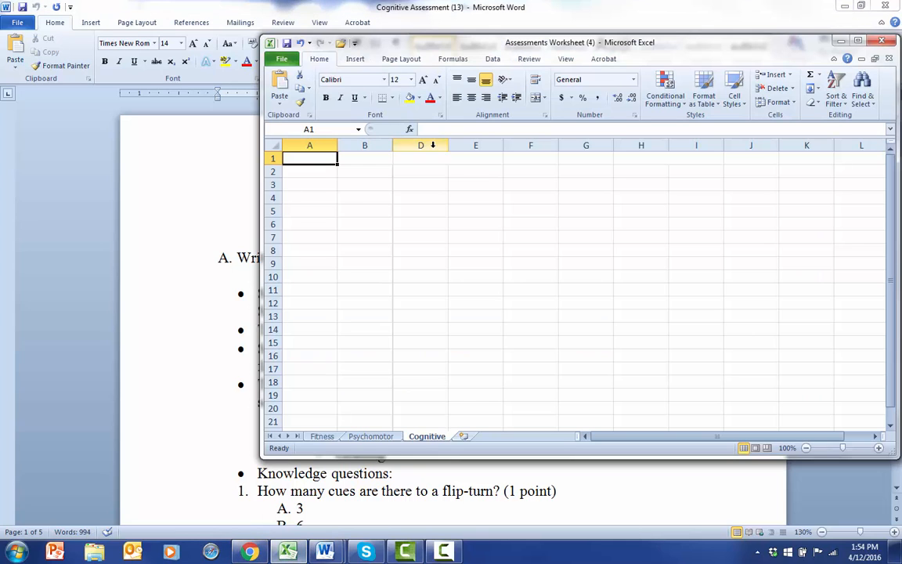
pyautogui.click(859, 41)
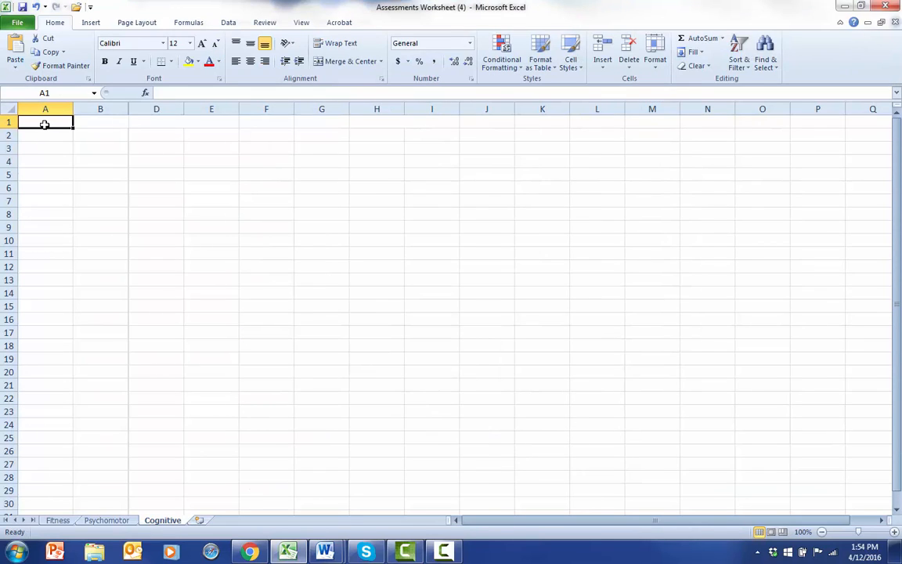
pyautogui.write('Stu')
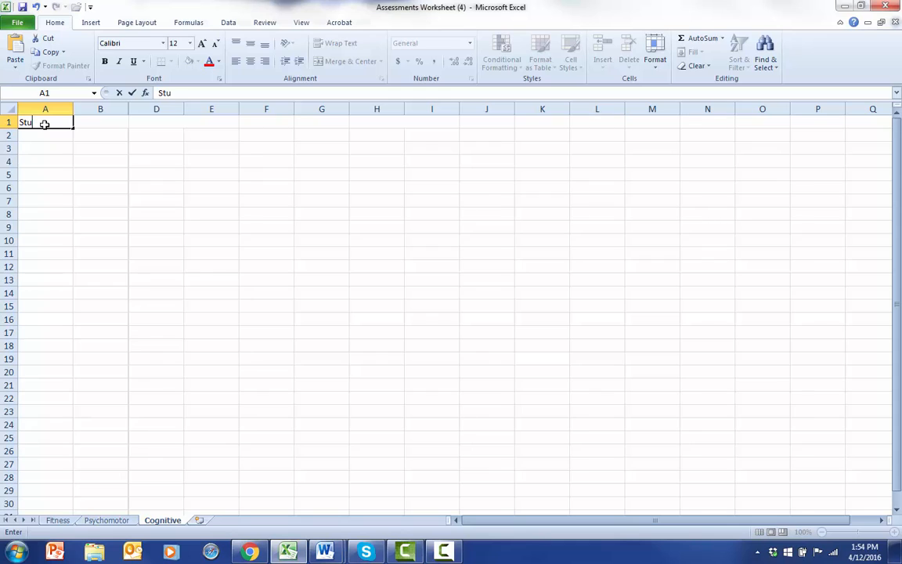
pyautogui.write('dant')
pyautogui.press('Tab')
pyautogui.write('Gender')
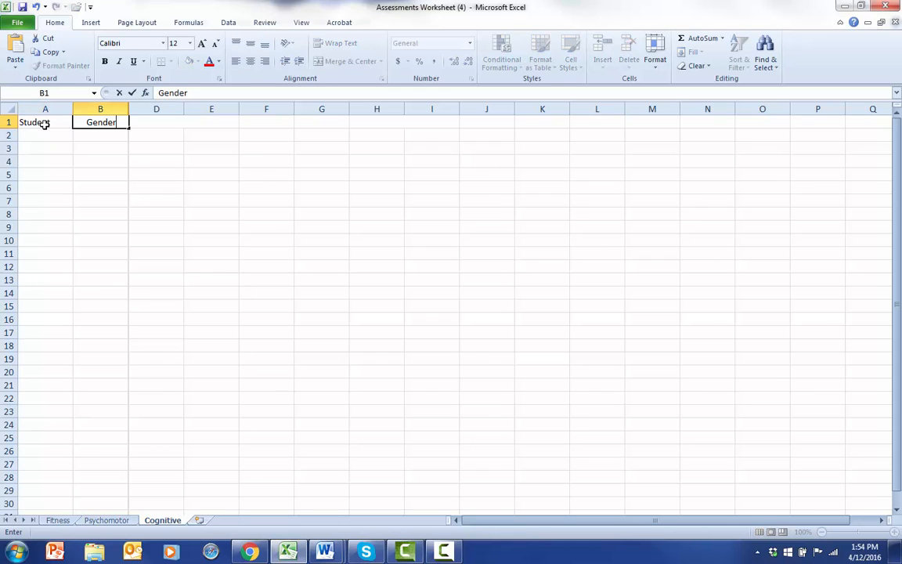
pyautogui.press('Tab')
pyautogui.write('Age')
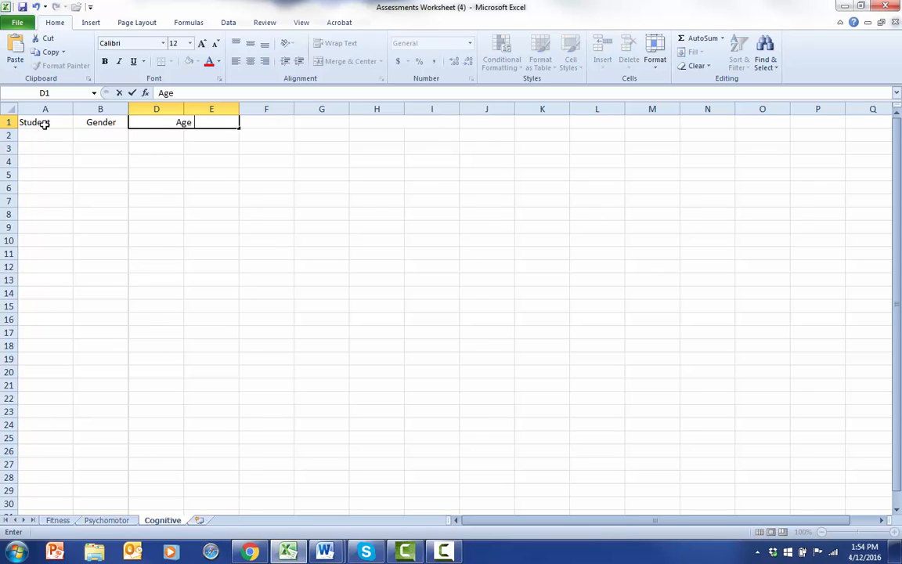
# Add the headers Written in F1 and Weighted Written in G1, and fit column G's width to its text
pyautogui.press('Tab')
pyautogui.write('Wt')
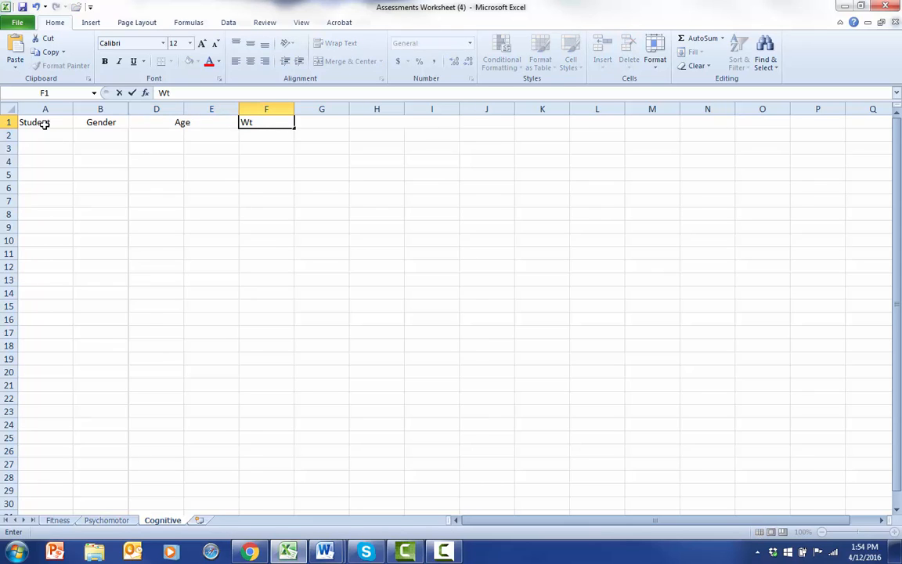
pyautogui.press('BackSpace')
pyautogui.write('ritten')
pyautogui.press('Tab')
pyautogui.write('We')
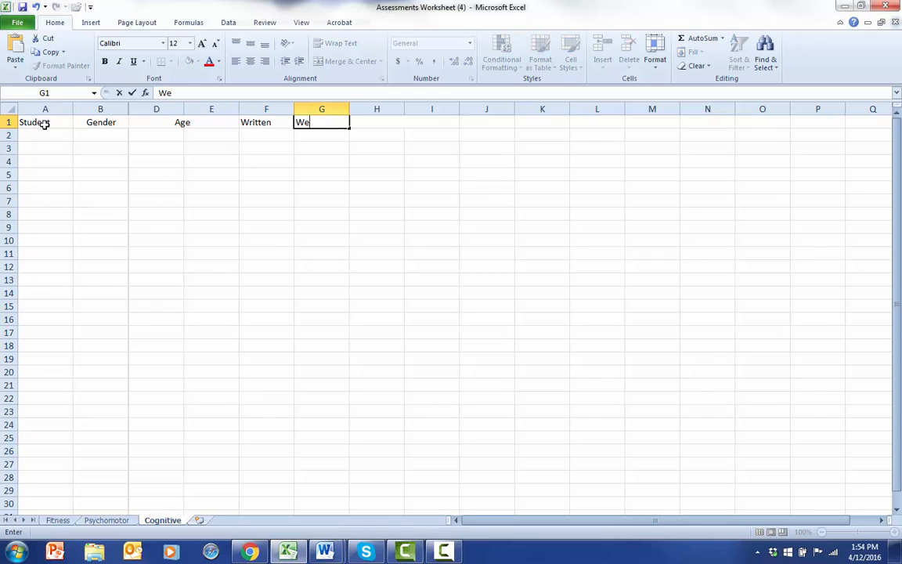
pyautogui.write('ighted Written')
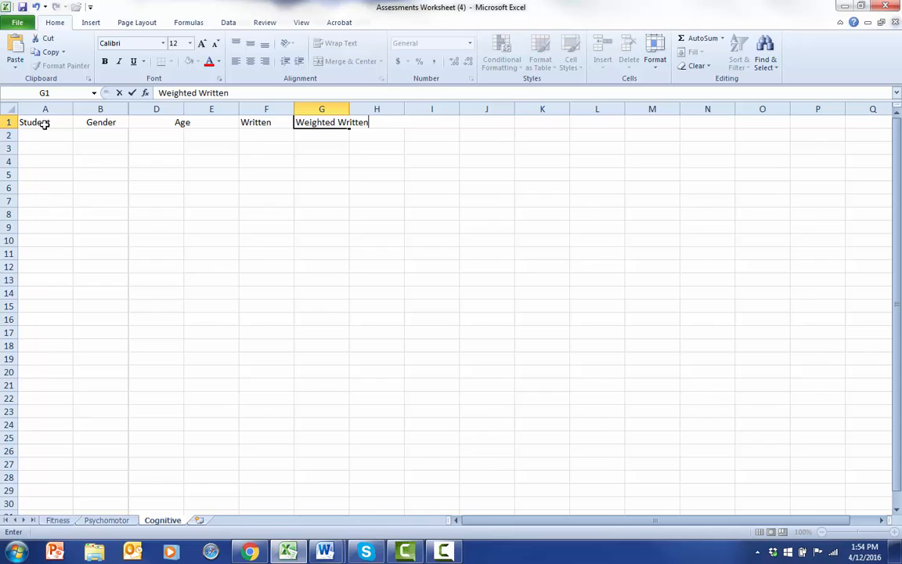
pyautogui.doubleClick(350, 109)
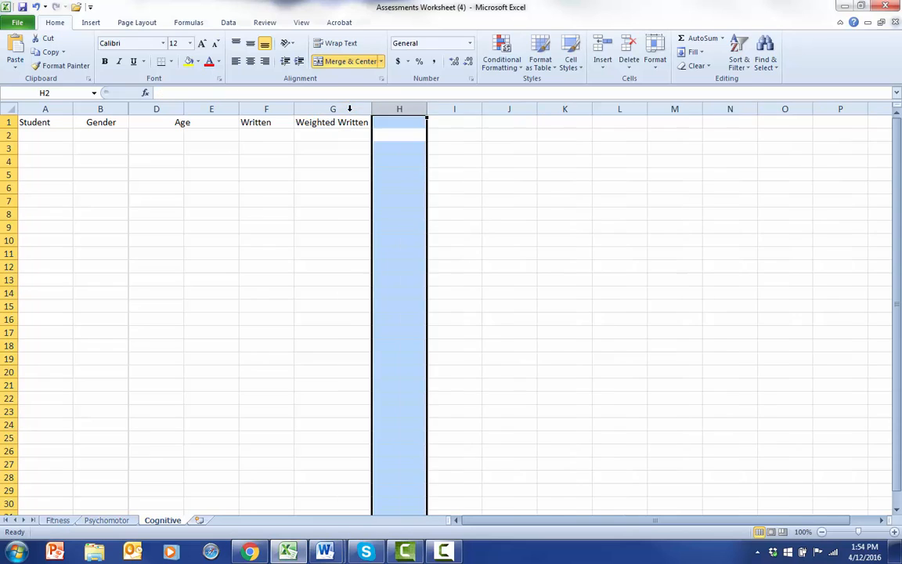
pyautogui.click(332, 144)
# Number the students from 1 to 10 in cells A2 to A11 under the Student header
pyautogui.click(33, 138)
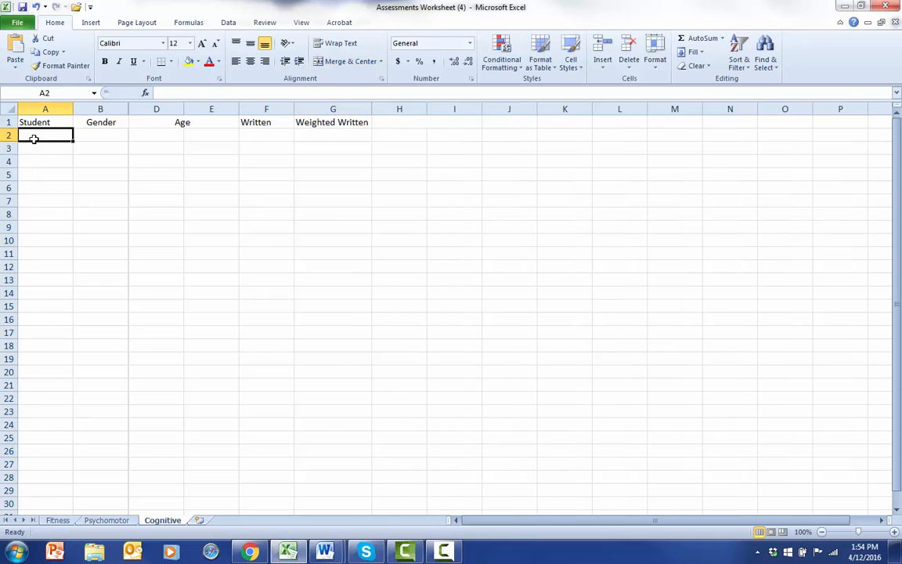
pyautogui.write('1')
pyautogui.press('Return')
pyautogui.write('2')
pyautogui.press('Return')
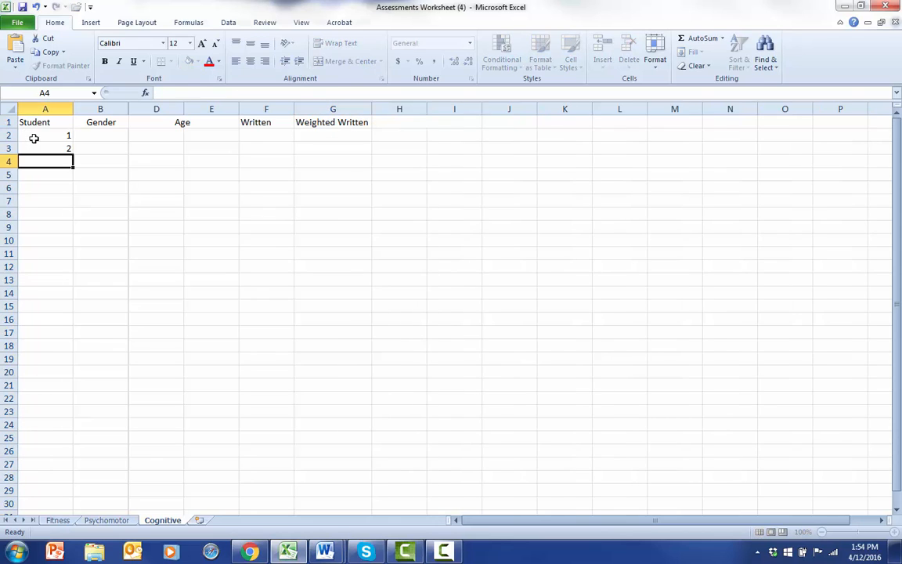
pyautogui.write('3')
pyautogui.press('Return')
pyautogui.write('4')
pyautogui.press('Return')
pyautogui.write('5')
pyautogui.press('Return')
pyautogui.write('6')
pyautogui.press('Return')
pyautogui.write('7')
pyautogui.press('Return')
pyautogui.write('8')
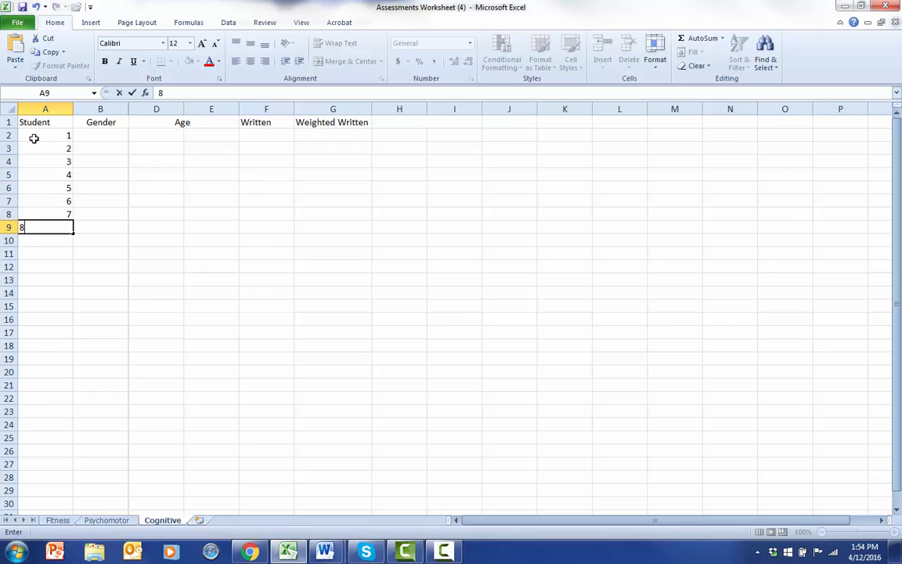
pyautogui.press('Return')
pyautogui.press('9')
pyautogui.press('Return')
pyautogui.write('10')
pyautogui.press('Return')
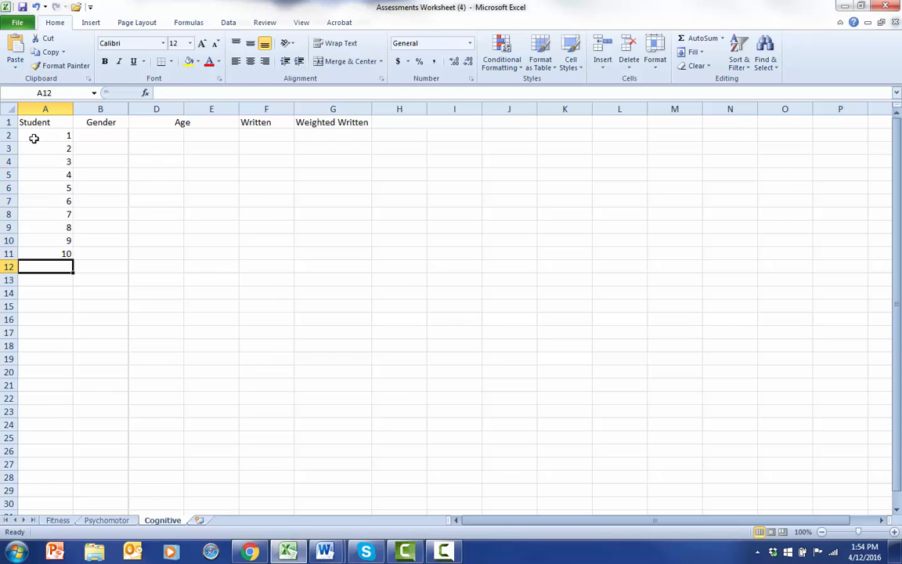
# Try filling student number 6 down from A7 to A11, and undo the fill
pyautogui.press('Right')
pyautogui.press('Up')
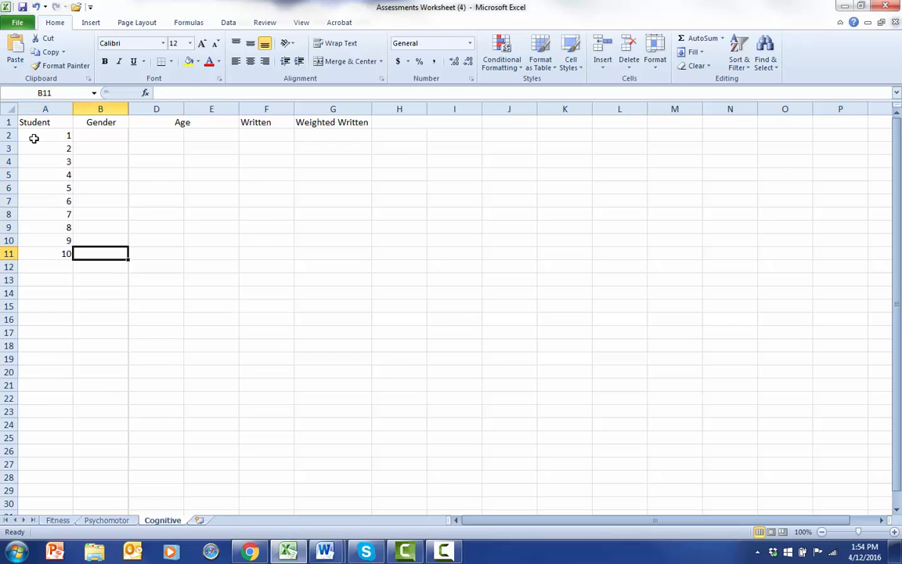
pyautogui.click(55, 201)
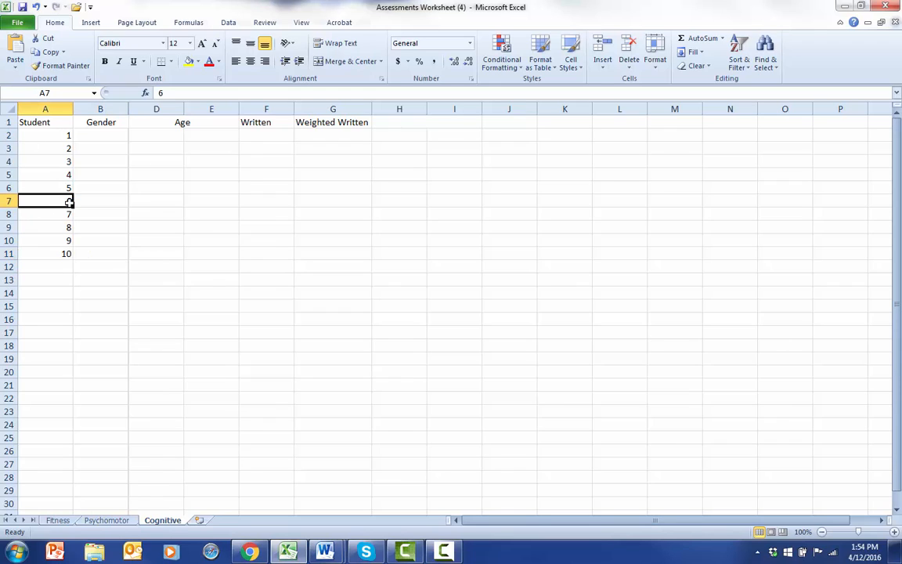
pyautogui.moveTo(73, 203); pyautogui.dragTo(68, 255)
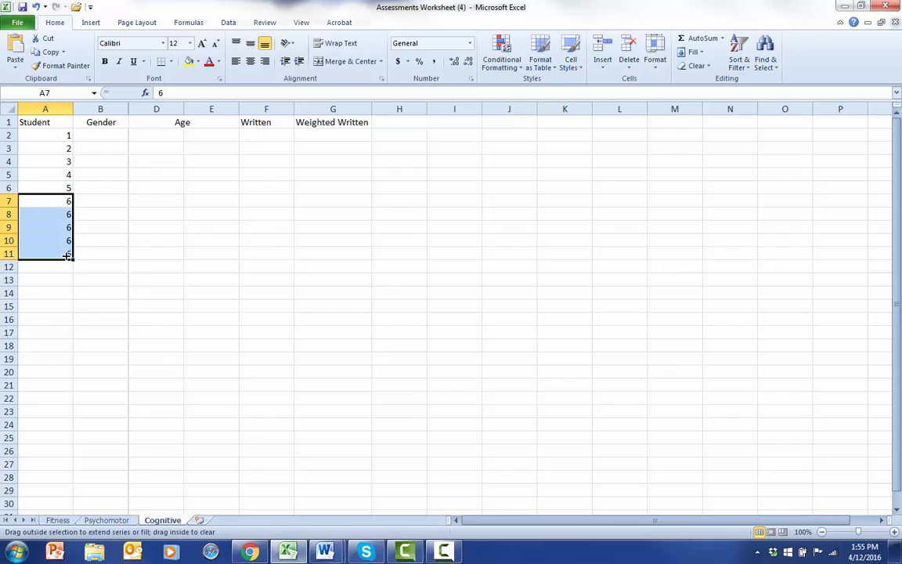
pyautogui.click(36, 8)
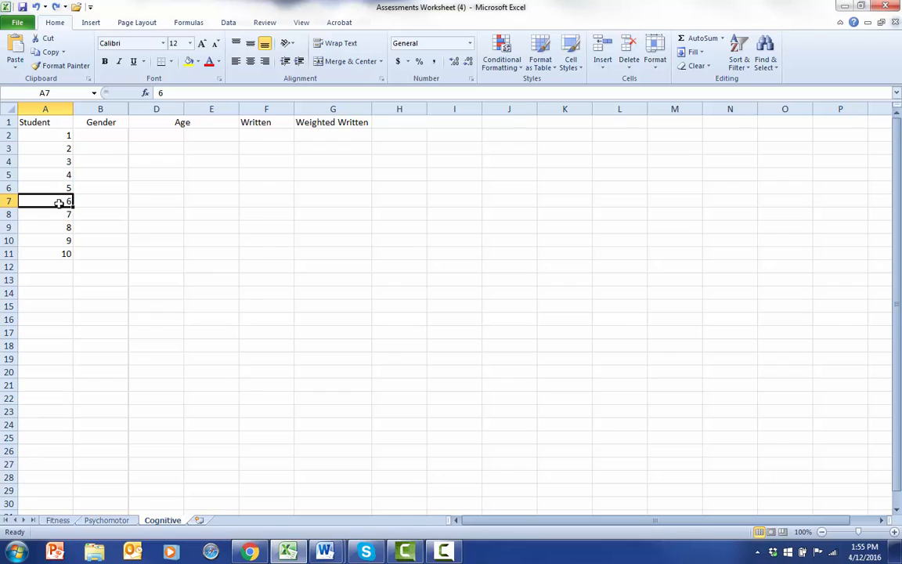
# Extend the student number series in column A through 29 with a fill, and enter 30 in A31
pyautogui.moveTo(61, 202); pyautogui.dragTo(53, 511)
pyautogui.press('Down')
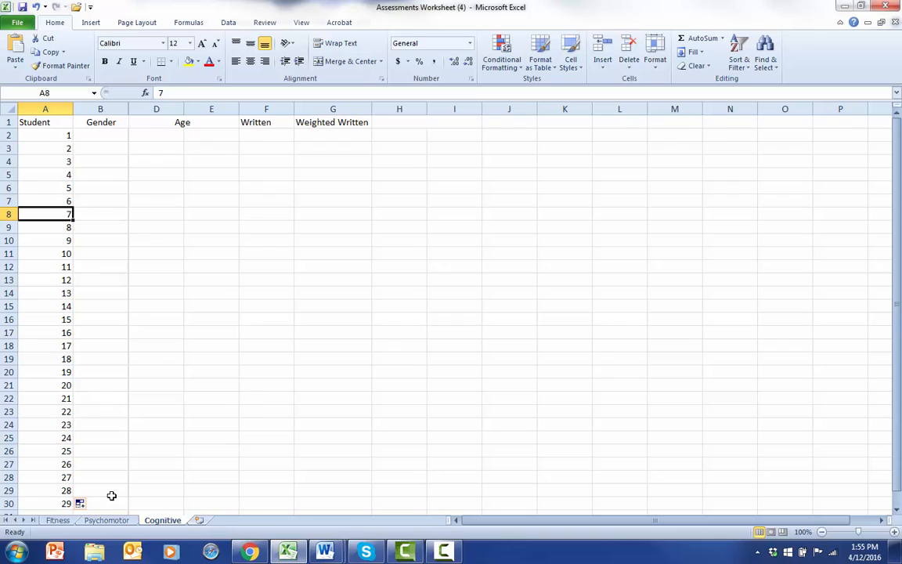
pyautogui.click(100, 491)
pyautogui.press('Down')
pyautogui.press('Down')
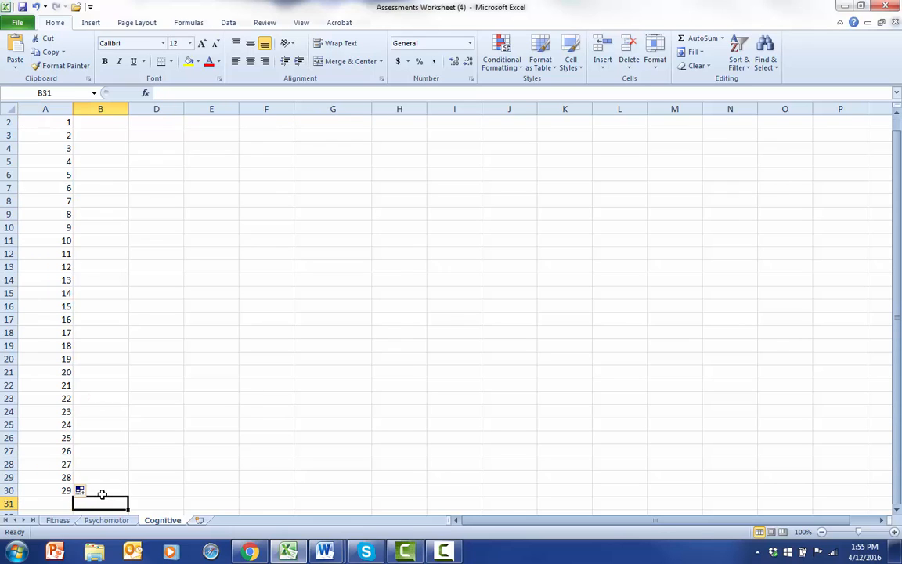
pyautogui.press('Left')
pyautogui.write('30')
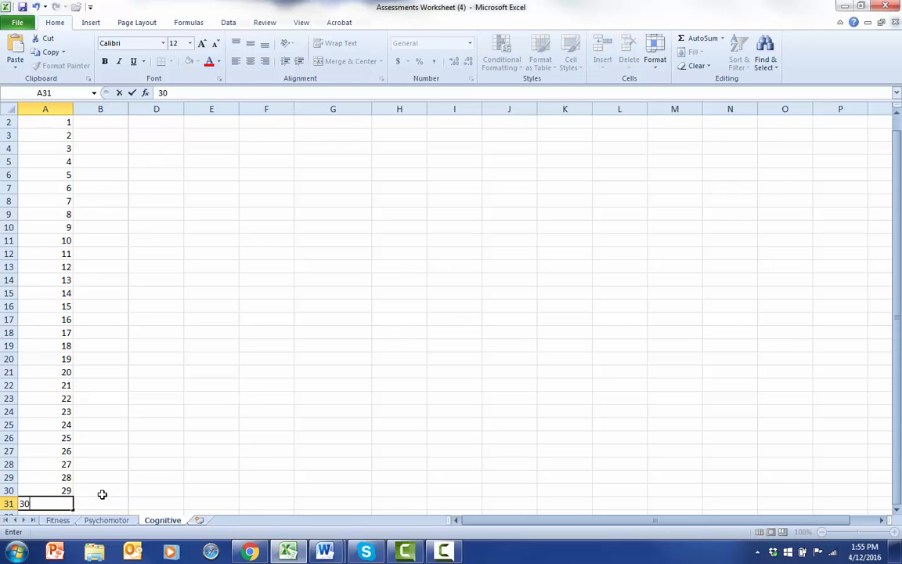
# Enter M in B2 and m in B3 to B7 under the Gender header for students 1 to 6
pyautogui.press('Tab')
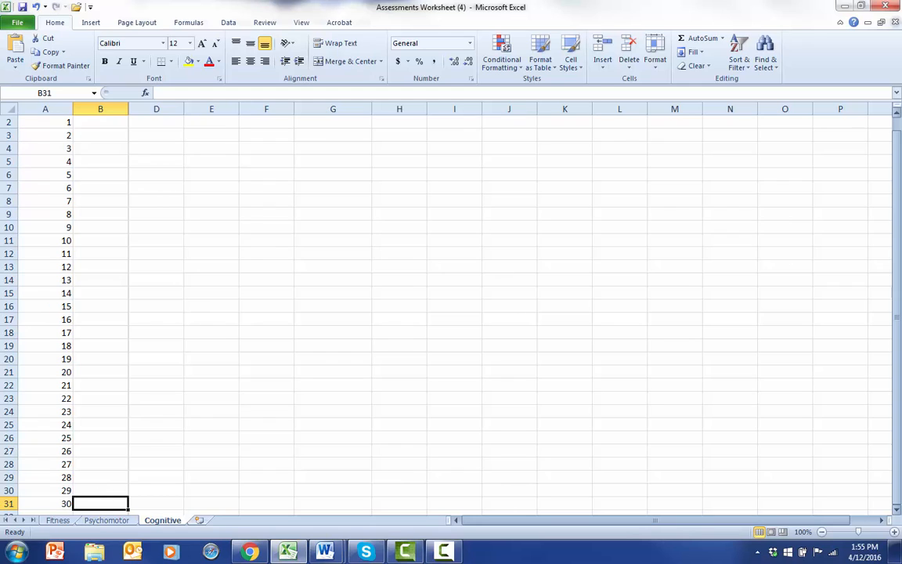
pyautogui.moveTo(895, 229); pyautogui.dragTo(895, 223)
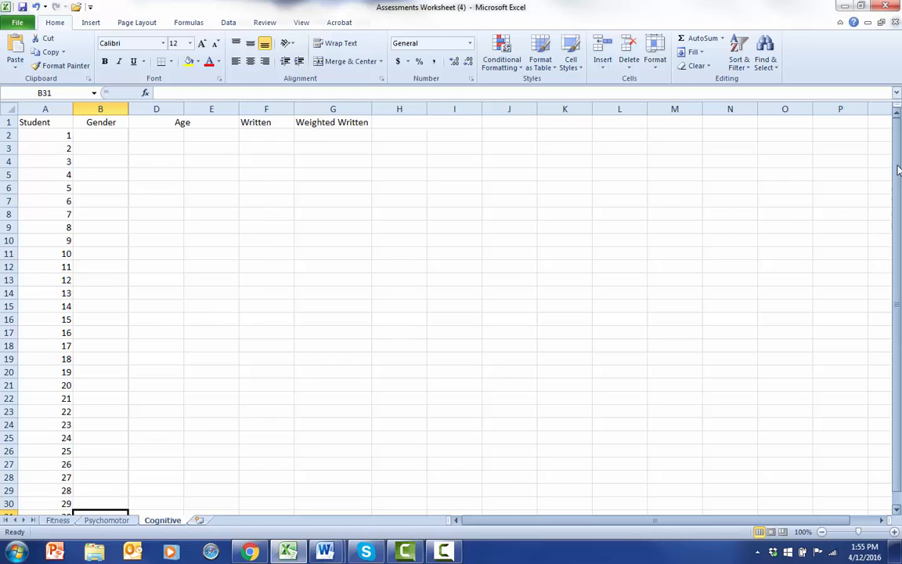
pyautogui.click(98, 135)
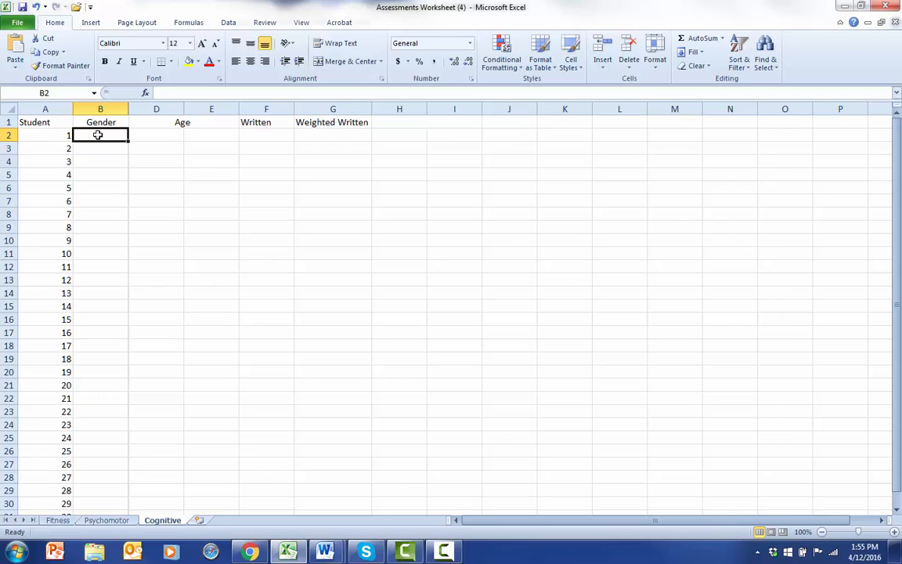
pyautogui.write('M')
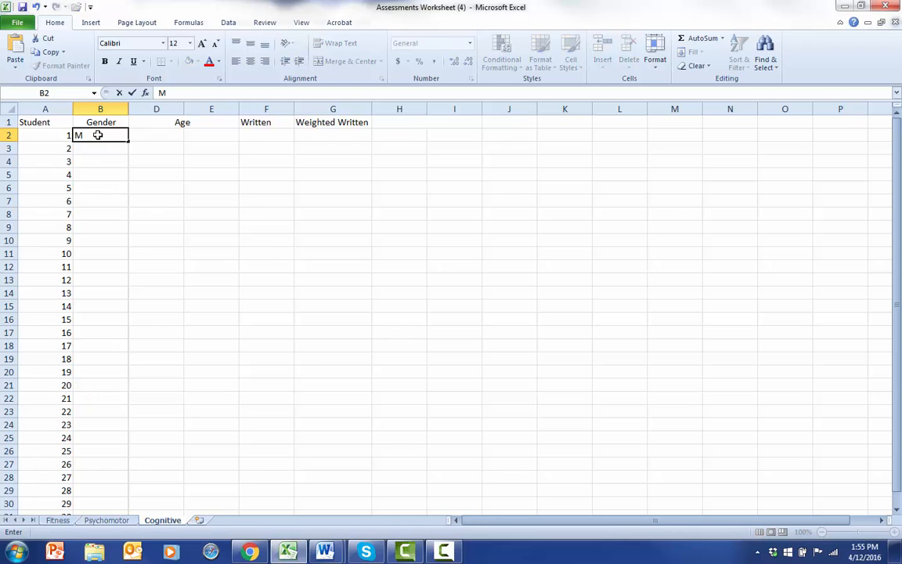
pyautogui.press('Return')
pyautogui.press('m')
pyautogui.press('Return')
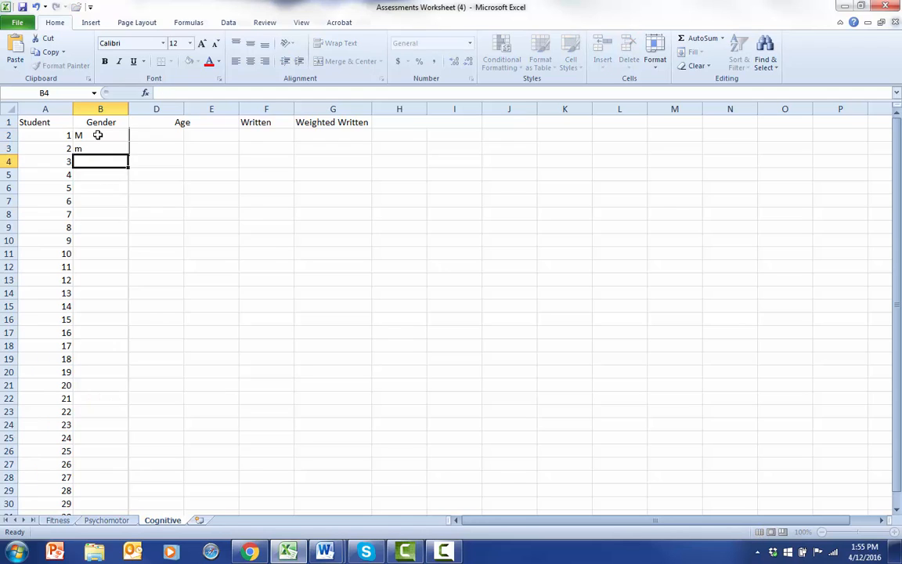
pyautogui.press('m')
pyautogui.press('Return')
pyautogui.press('m')
pyautogui.press('Return')
pyautogui.press('m')
pyautogui.press('Return')
pyautogui.press('m')
pyautogui.press('Return')
pyautogui.press('m')
pyautogui.press('m')
pyautogui.press('Return')
# Replace the mistaken mm in B8 with f, and enter f in B9 to B13 for students 8 to 12
pyautogui.press('Up')
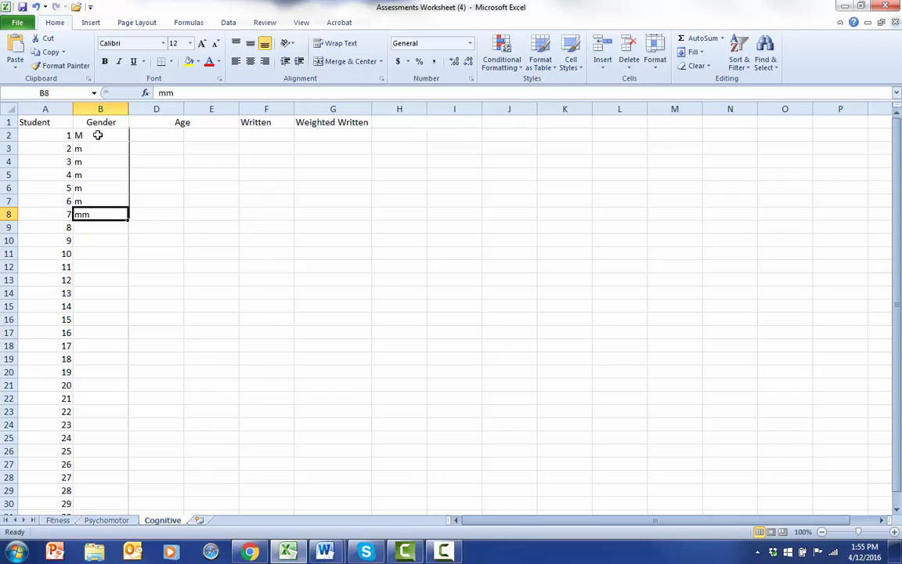
pyautogui.press('Delete')
pyautogui.press('Down')
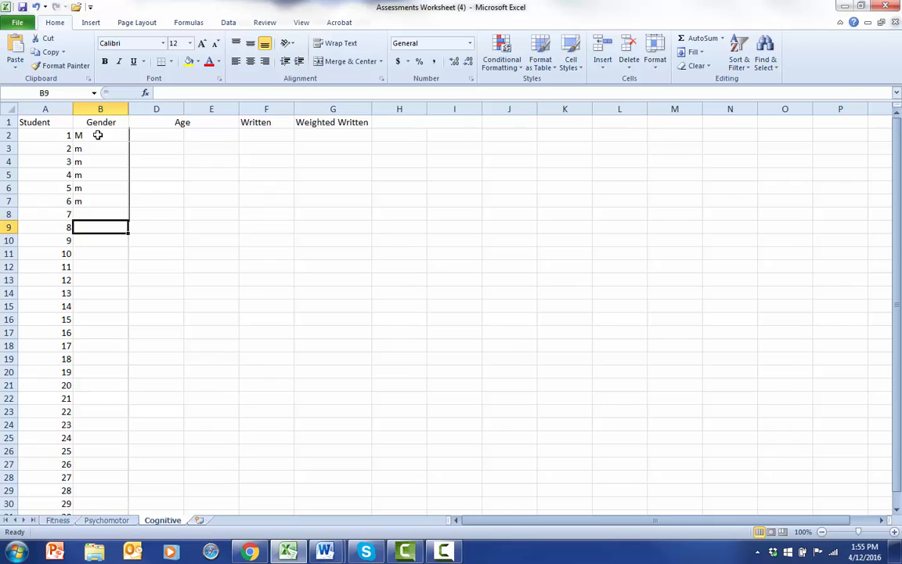
pyautogui.press('Up')
pyautogui.write('f')
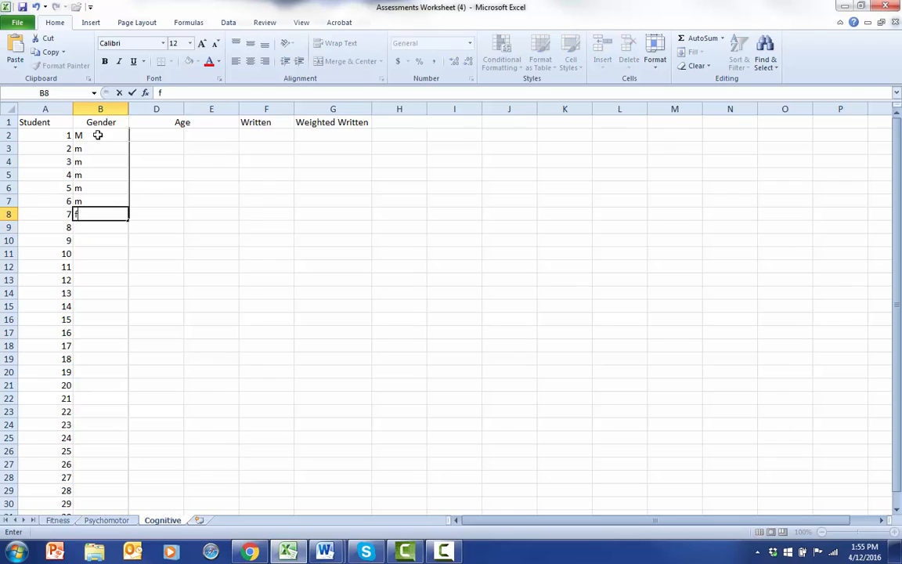
pyautogui.press('Return')
pyautogui.write('f')
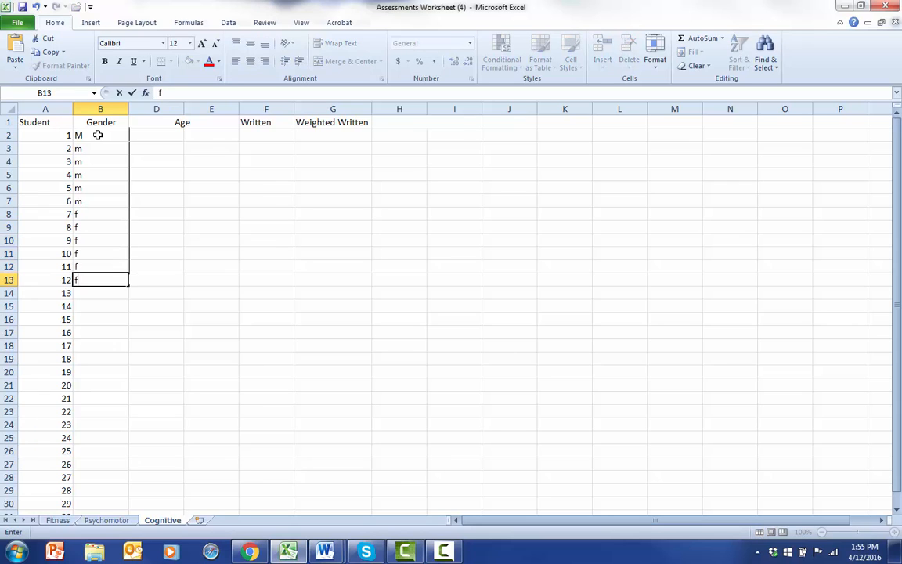
pyautogui.write(' f f f f ff f')
# Enter f in B14 and B15 as the gender of students 13 and 14, correcting the doubled letter in B14
pyautogui.press('Return')
pyautogui.press('Up')
pyautogui.press('Up')
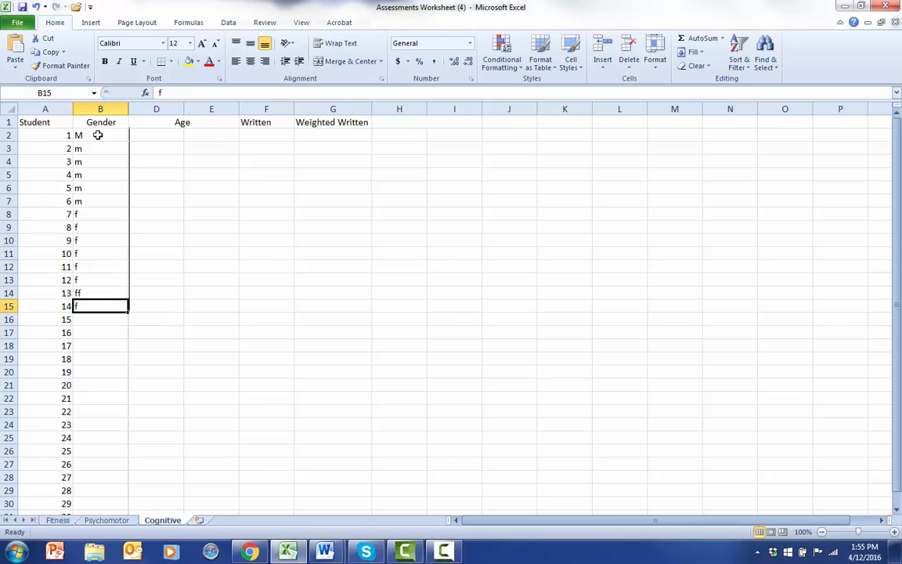
pyautogui.write('f')
pyautogui.press('Return')
pyautogui.press('Return')
pyautogui.press('Return')
pyautogui.press('Up')
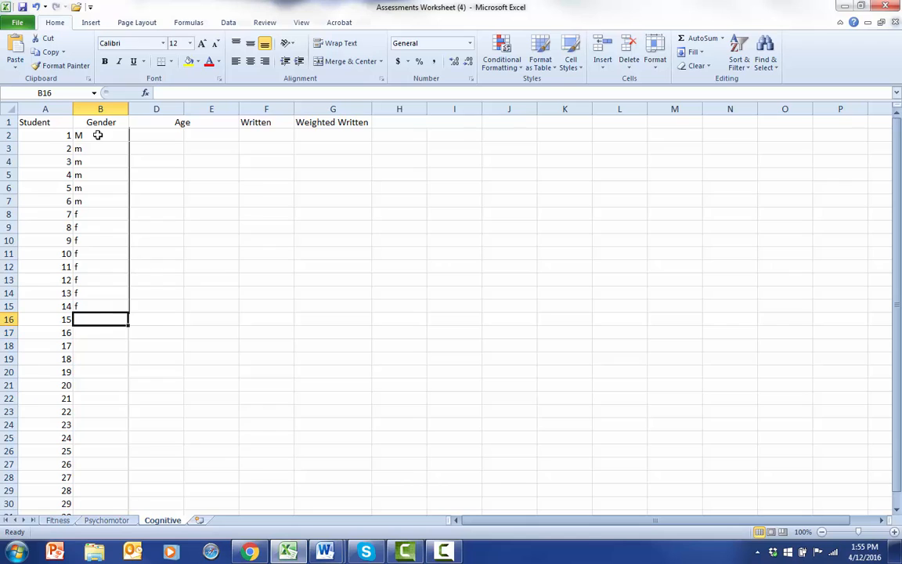
# Enter m in B16 to B23 as the gender of students 15 to 22
pyautogui.write('m')
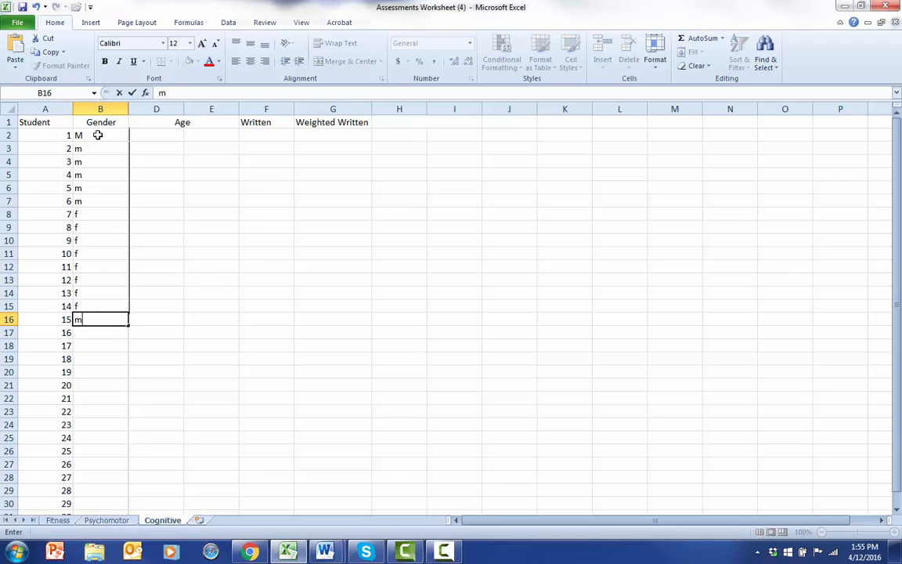
pyautogui.write(' m m m m m m m')
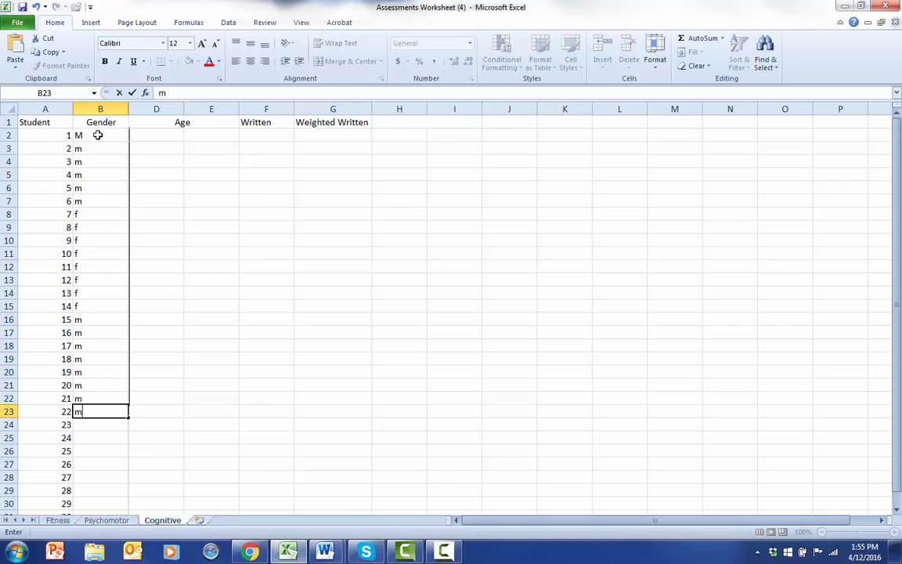
pyautogui.press('Return')
# Enter f in B24 to B29 as the gender of students 23 to 28, correcting the mistyped entry in B24
pyautogui.write('mf f f f f f')
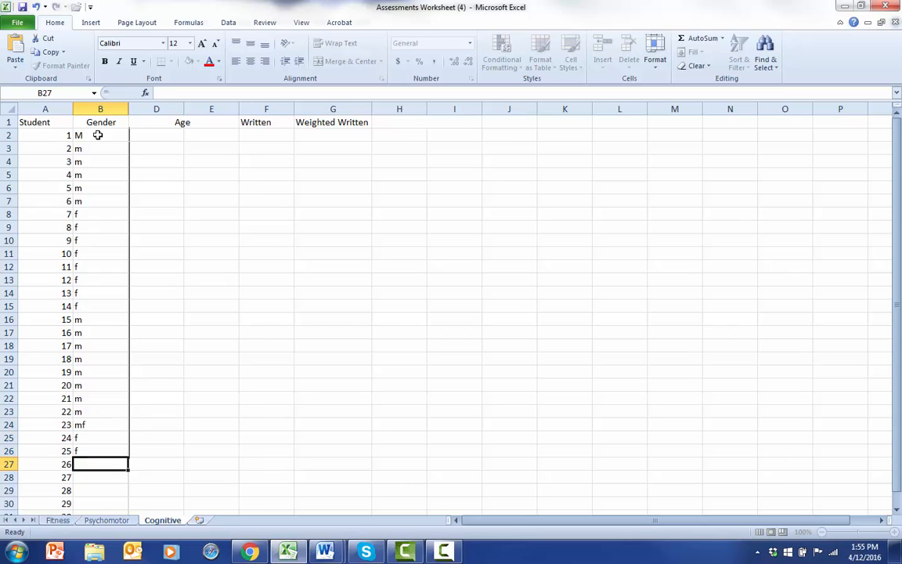
pyautogui.press('Up')
pyautogui.press('Up')
pyautogui.press('Up')
pyautogui.press('Up')
pyautogui.press('Up')
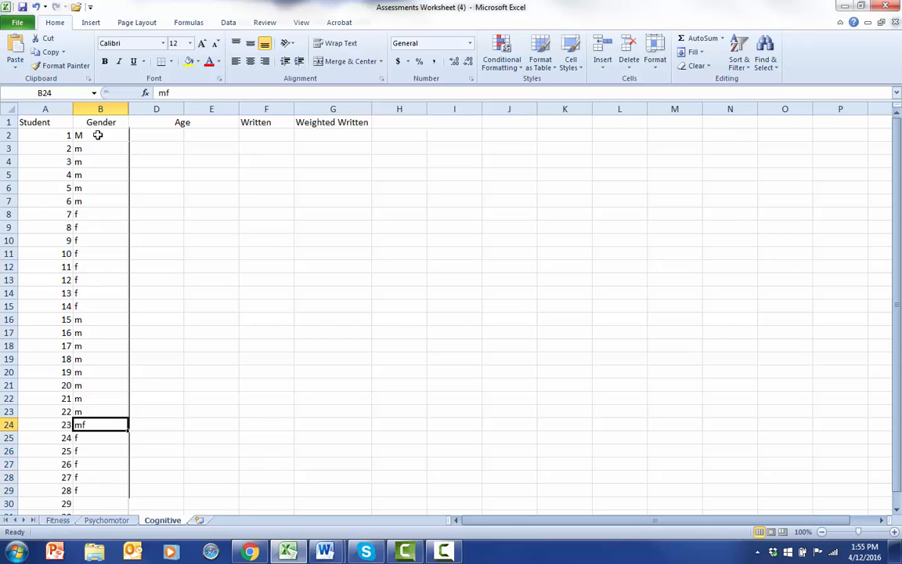
pyautogui.write('f')
pyautogui.press('Return')
# Enter m in B30 and B31 as the gender of students 29 and 30
pyautogui.press('Down')
pyautogui.press('Down')
pyautogui.press('Down')
pyautogui.press('Down')
pyautogui.press('Down')
pyautogui.press('Down')
pyautogui.press('Down')
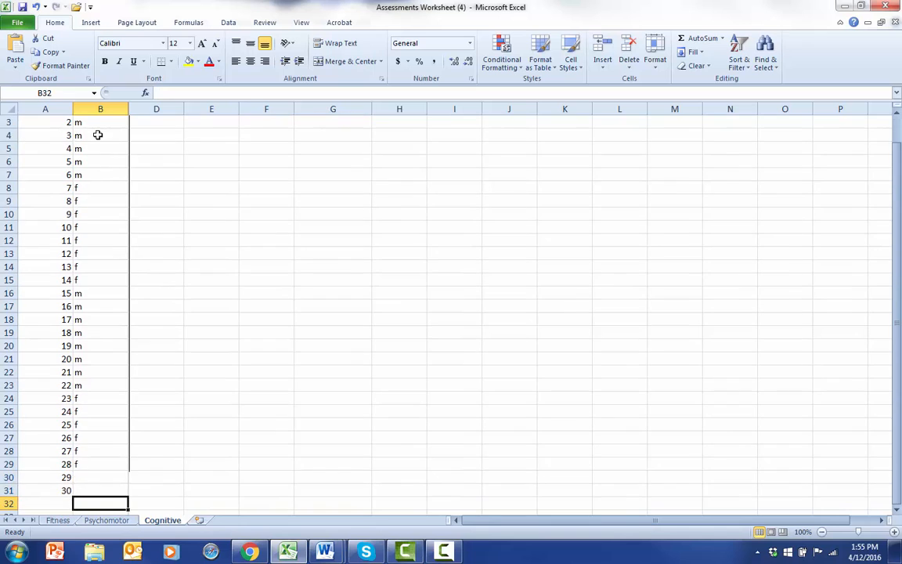
pyautogui.press('Up')
pyautogui.press('Up')
pyautogui.write('m')
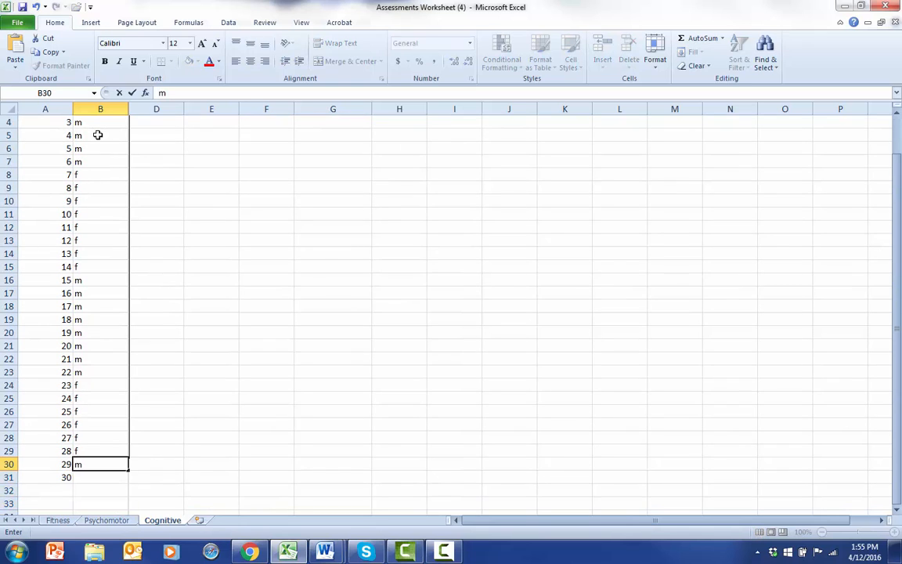
pyautogui.press('Return')
pyautogui.write('m')
pyautogui.press('Return')
pyautogui.press('Right')
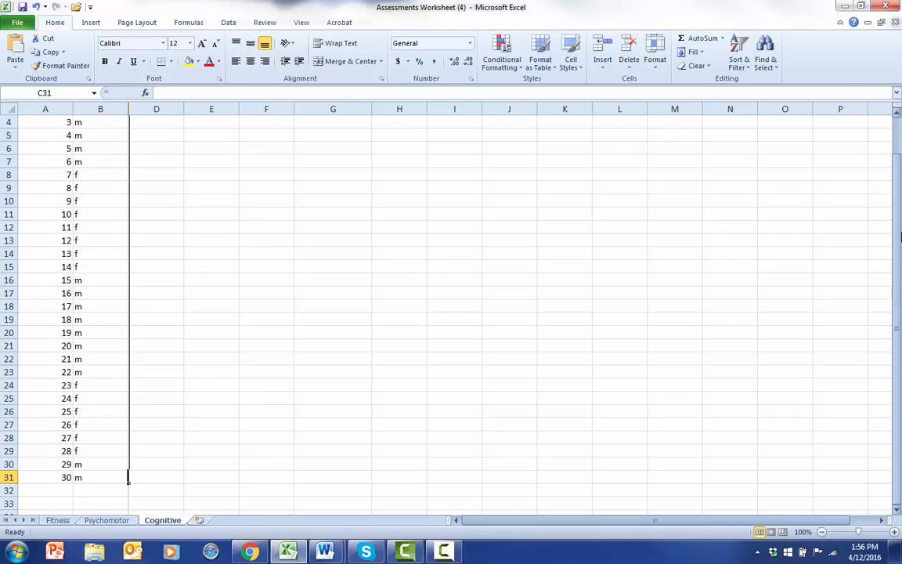
# Insert a blank row 2 between the headers and student 1
pyautogui.moveTo(896, 227); pyautogui.dragTo(897, 112)
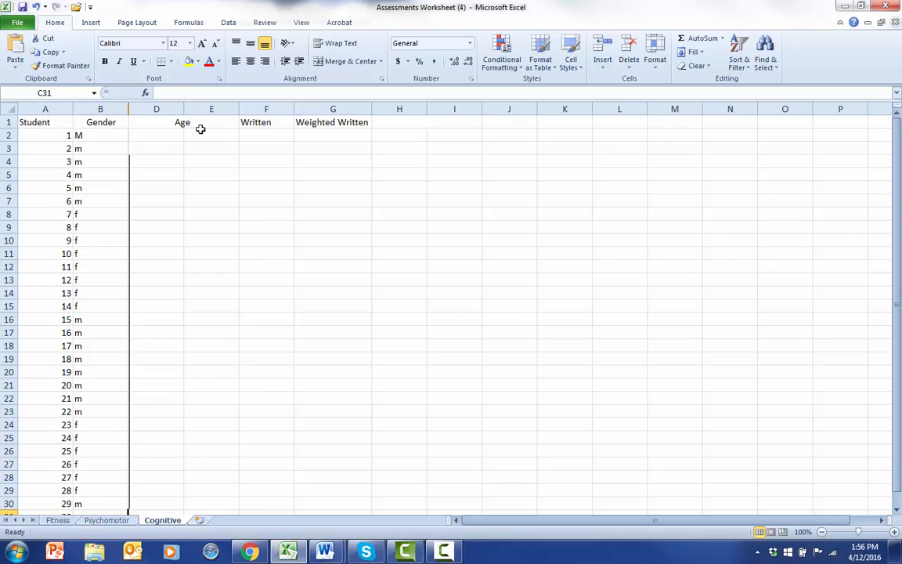
pyautogui.click(269, 135)
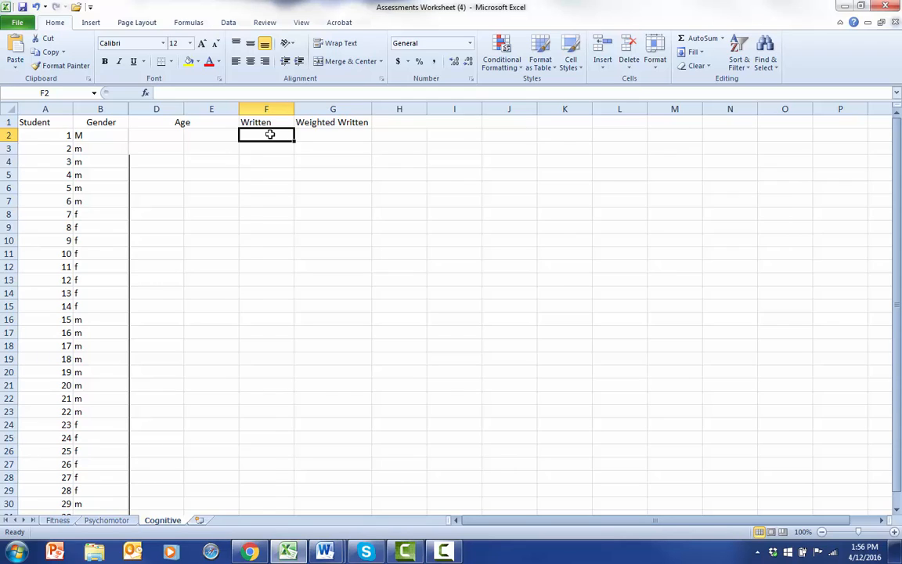
pyautogui.click(262, 150)
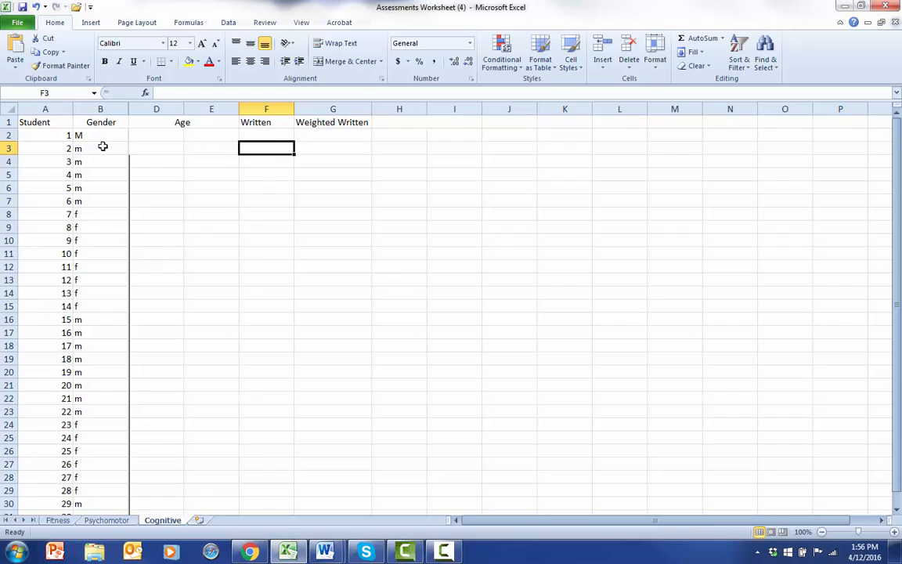
pyautogui.click(6, 135)
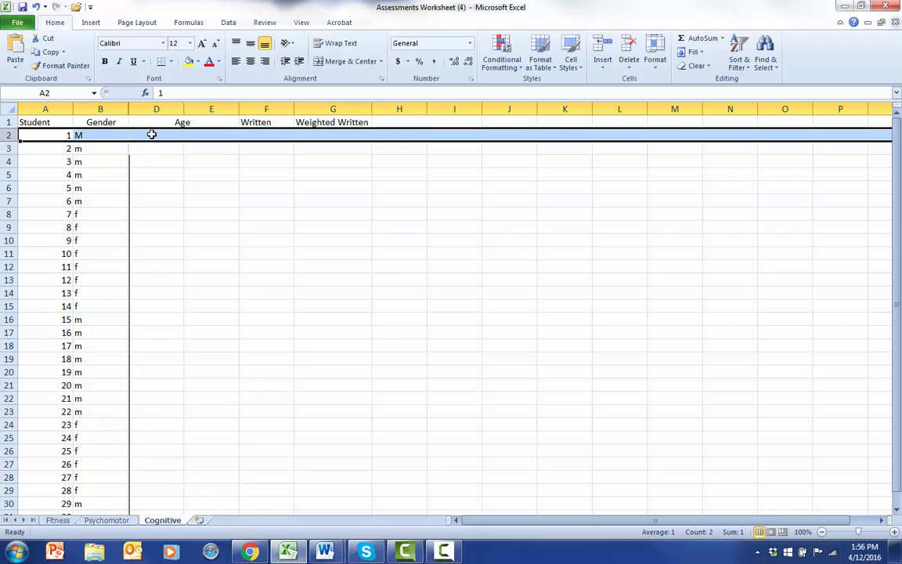
pyautogui.rightClick(151, 135)
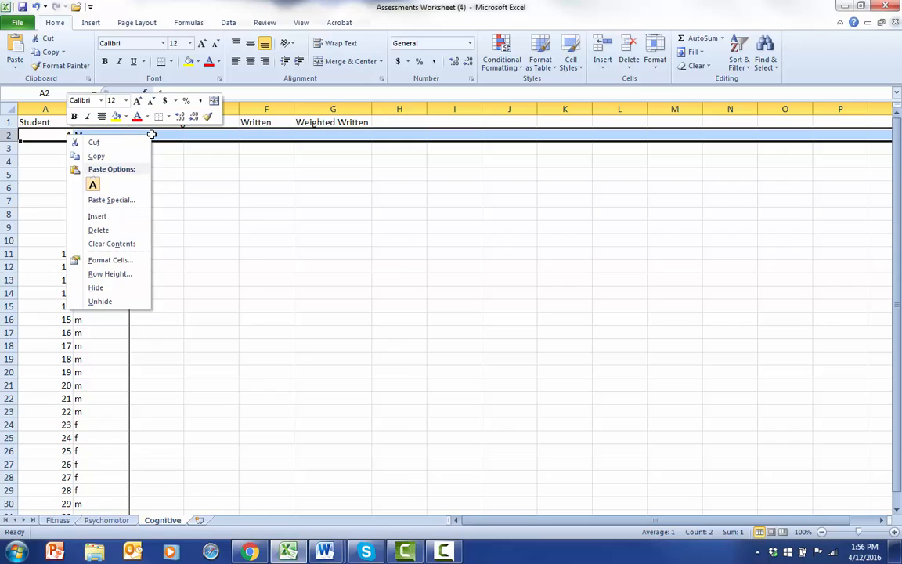
pyautogui.click(98, 217)
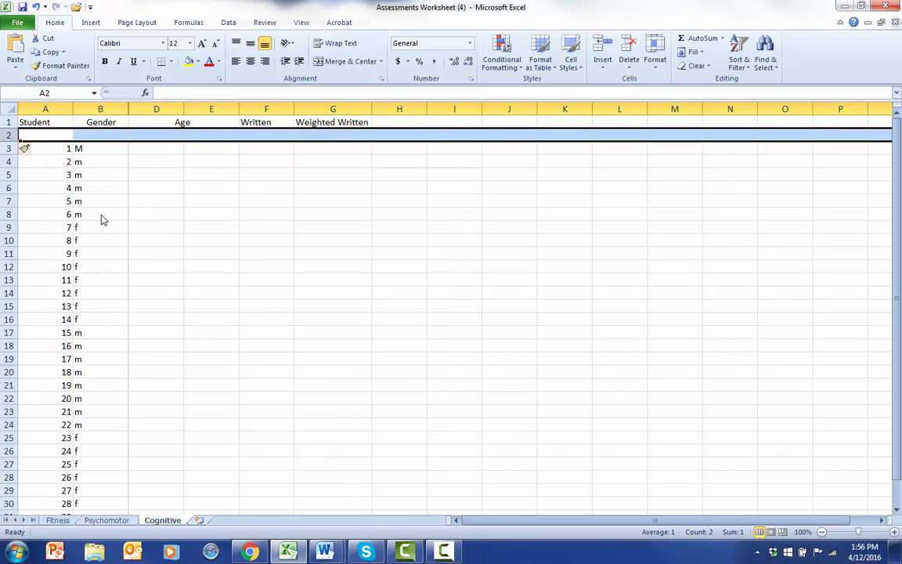
pyautogui.click(159, 137)
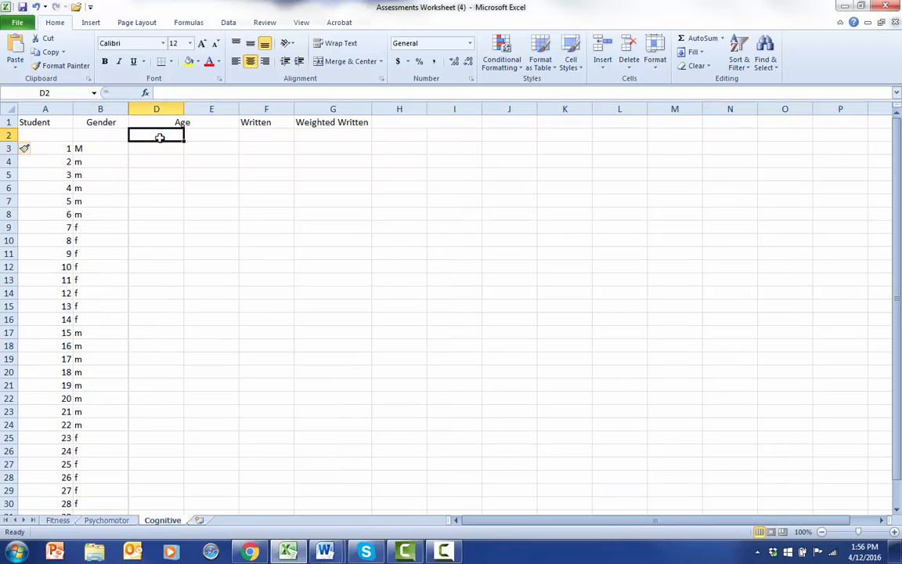
pyautogui.click(8, 134)
pyautogui.rightClick(8, 135)
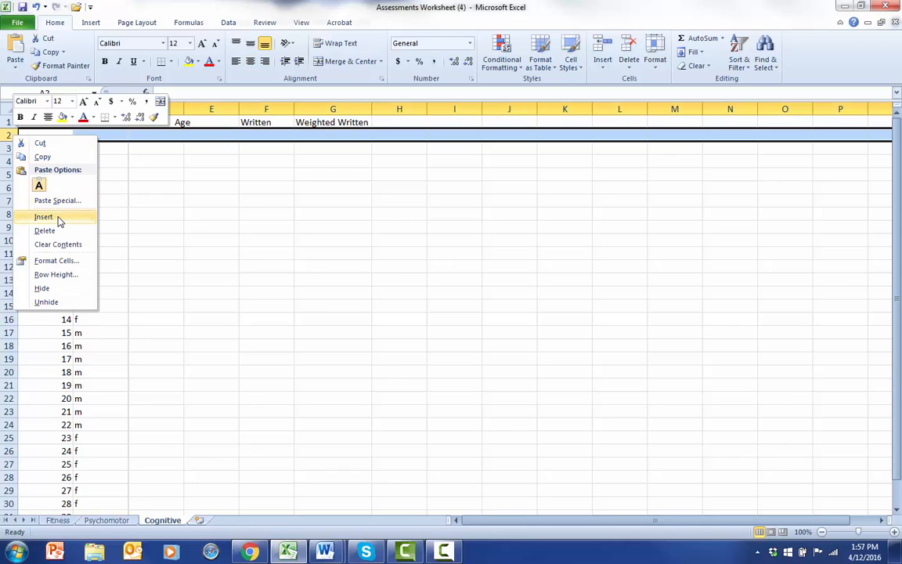
pyautogui.click(227, 186)
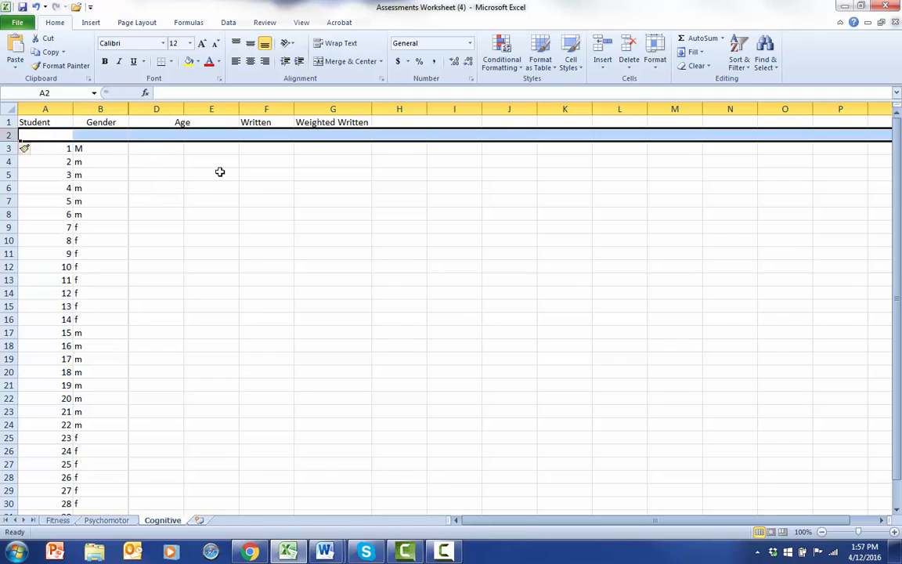
# Label the blank row 2 as dummy in A2 and give it a Written score of 12 in F2
pyautogui.click(220, 171)
pyautogui.press('Up')
pyautogui.press('Up')
pyautogui.press('Up')
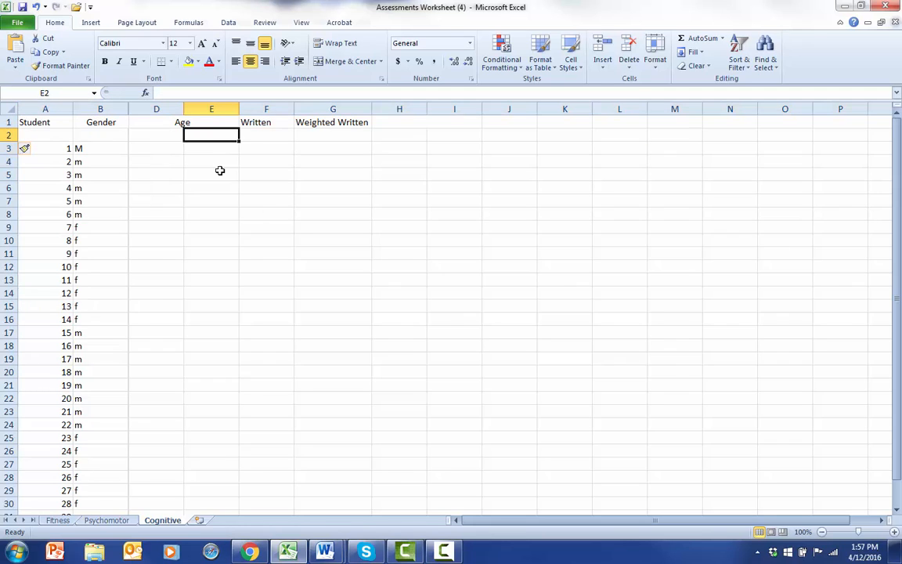
pyautogui.press('Left')
pyautogui.press('Left')
pyautogui.press('Left')
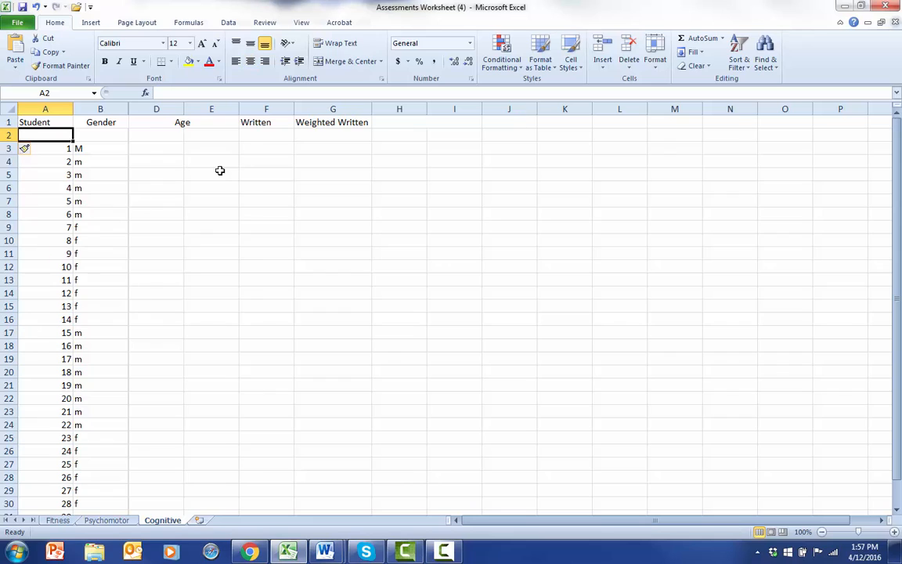
pyautogui.write('dummy')
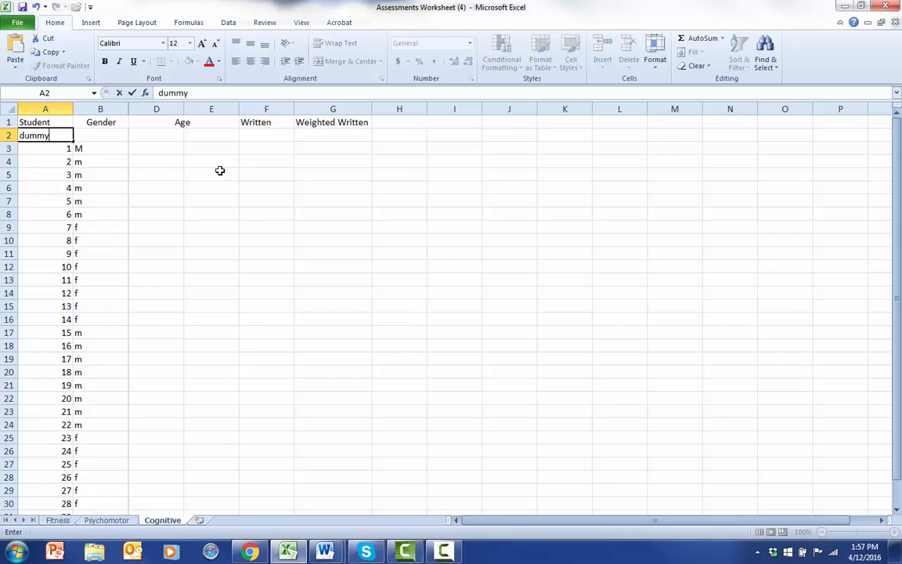
pyautogui.click(328, 214)
pyautogui.click(273, 138)
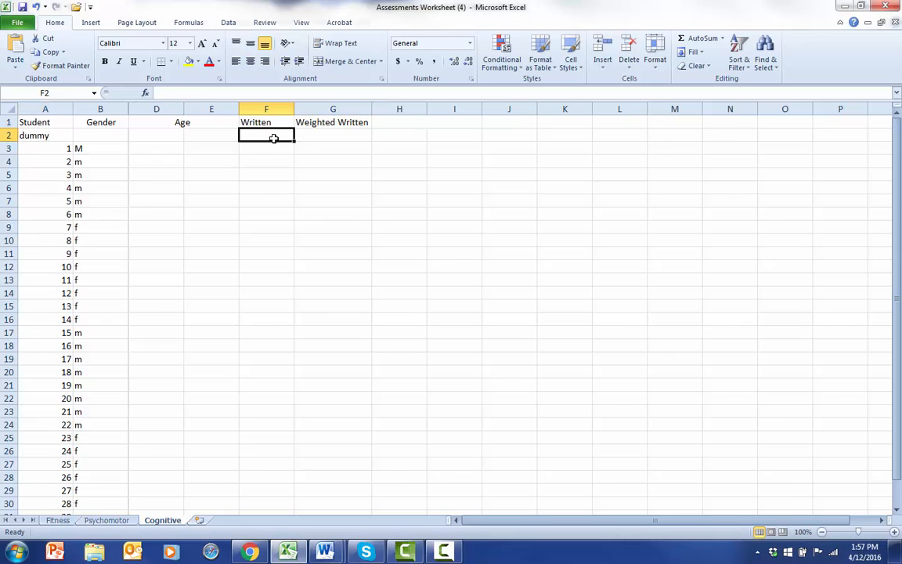
pyautogui.write('12')
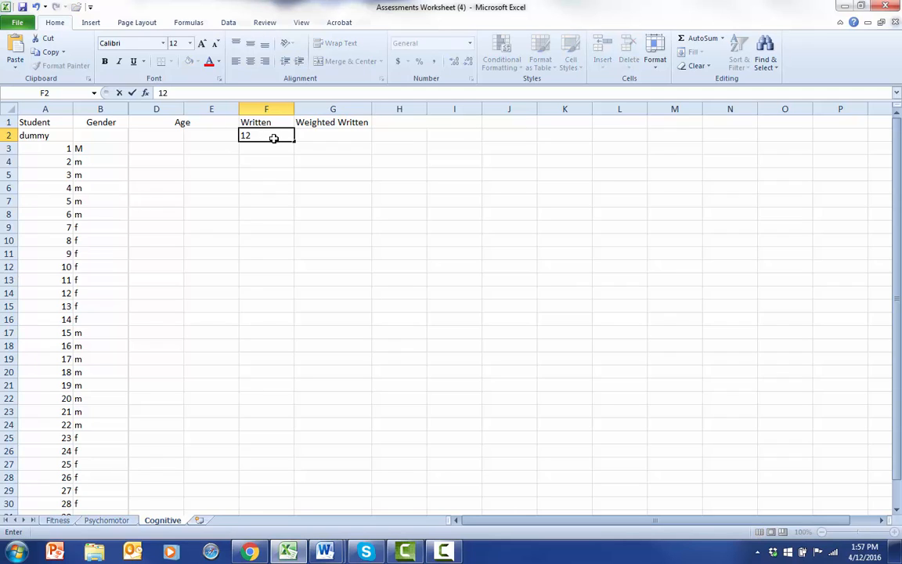
pyautogui.press('Return')
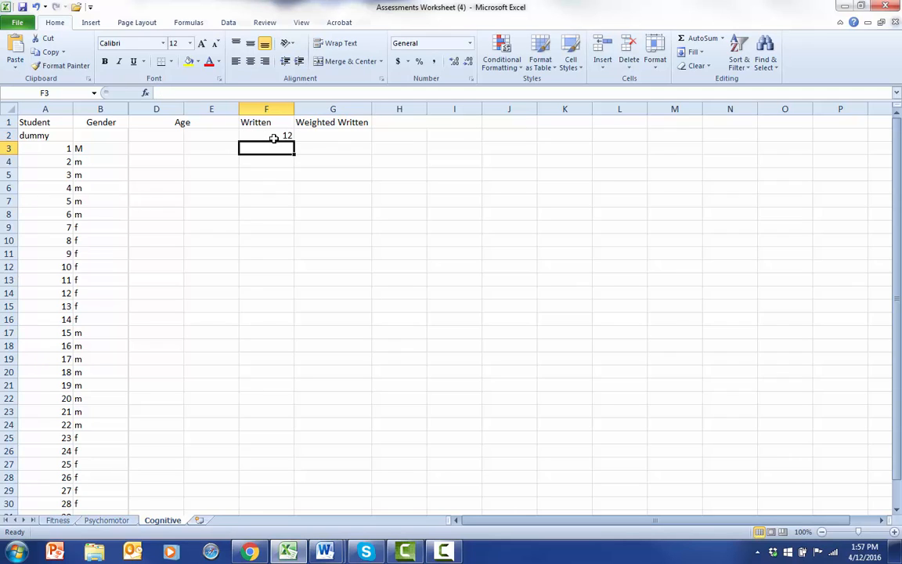
# Enter the Written scores 10, 12, 9, 12, 10, 5 and 12 in F3 to F9 for students 1 to 7
pyautogui.write('10')
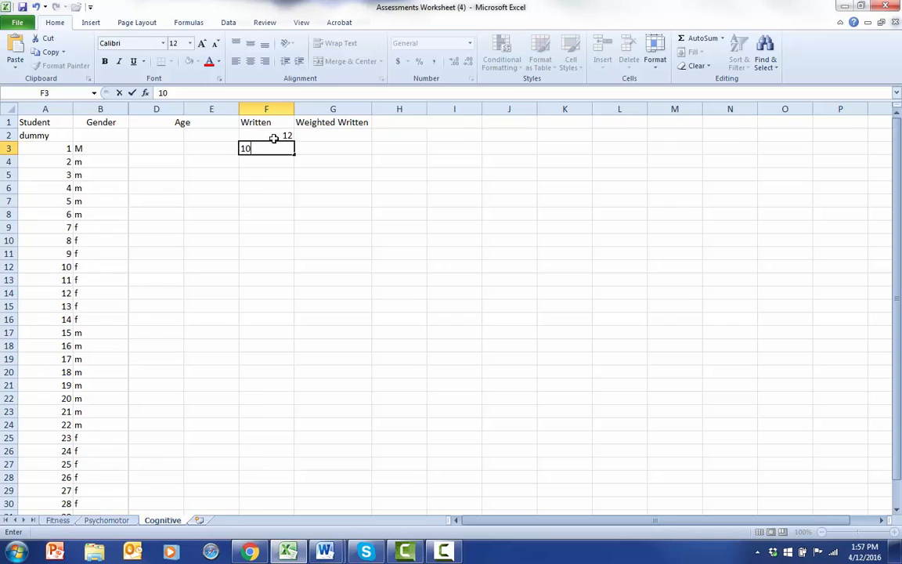
pyautogui.press('Return')
pyautogui.write('12')
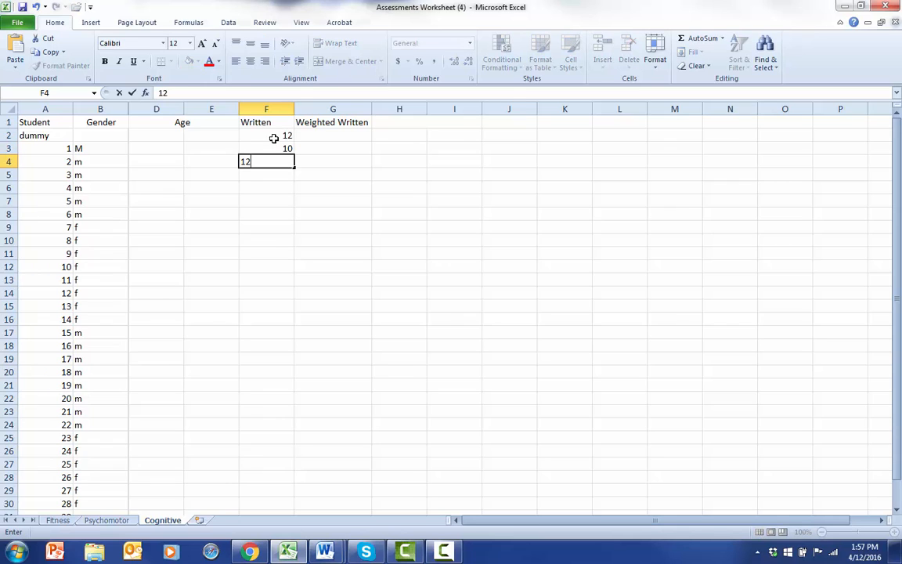
pyautogui.press('Return')
pyautogui.write('9')
pyautogui.press('Return')
pyautogui.write('12')
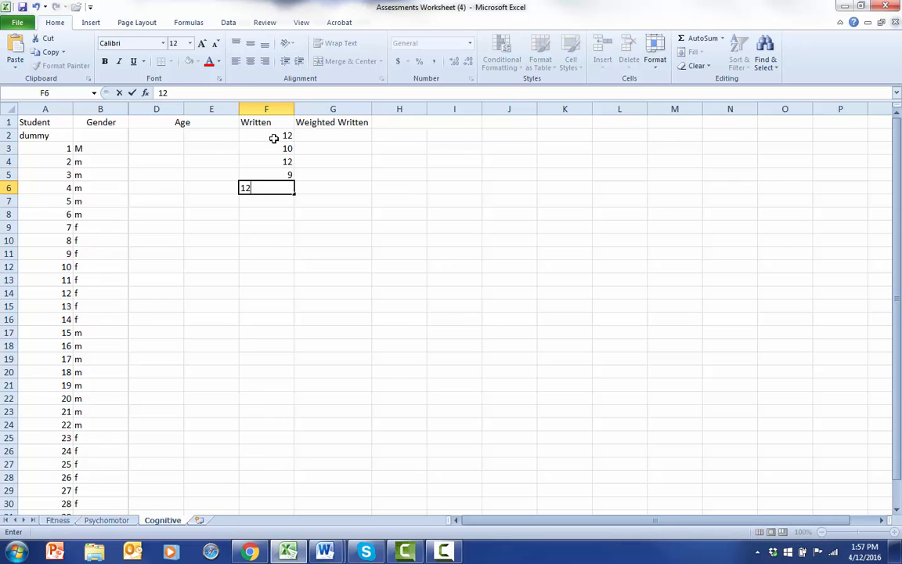
pyautogui.press('Return')
pyautogui.write('10')
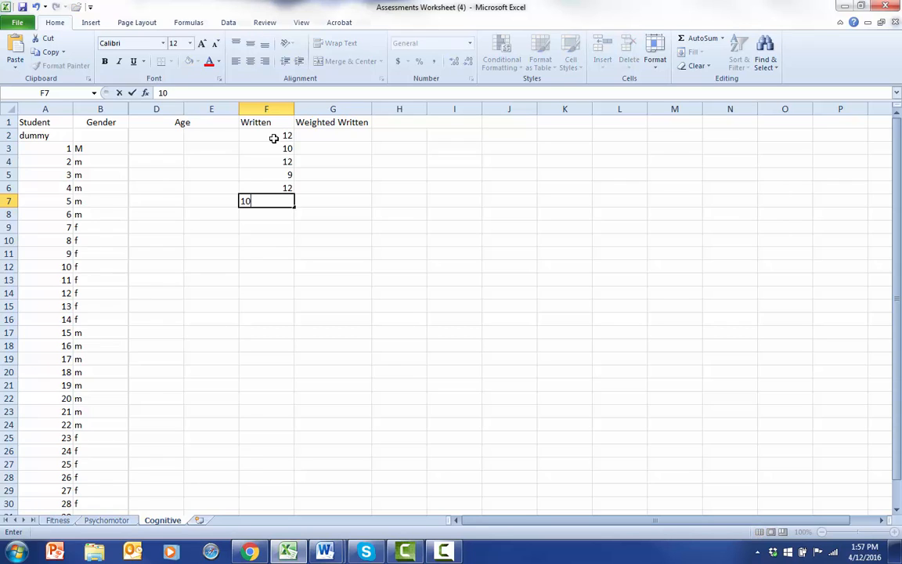
pyautogui.press('Return')
pyautogui.write('5')
pyautogui.press('Return')
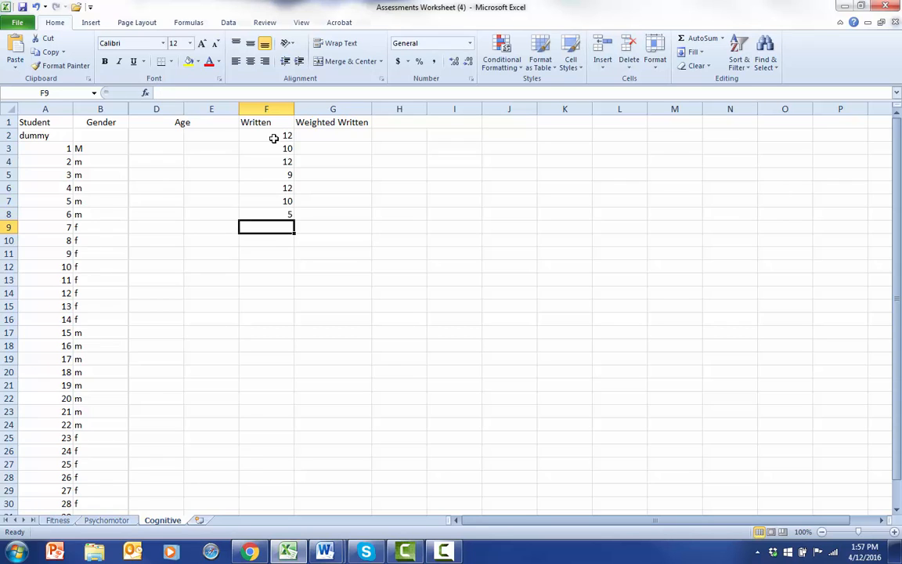
pyautogui.write('12')
pyautogui.press('Return')
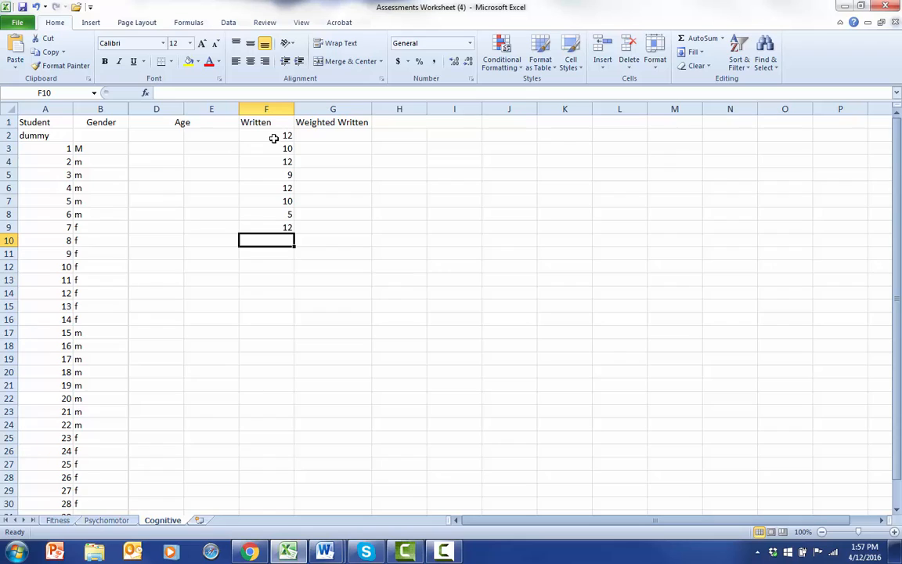